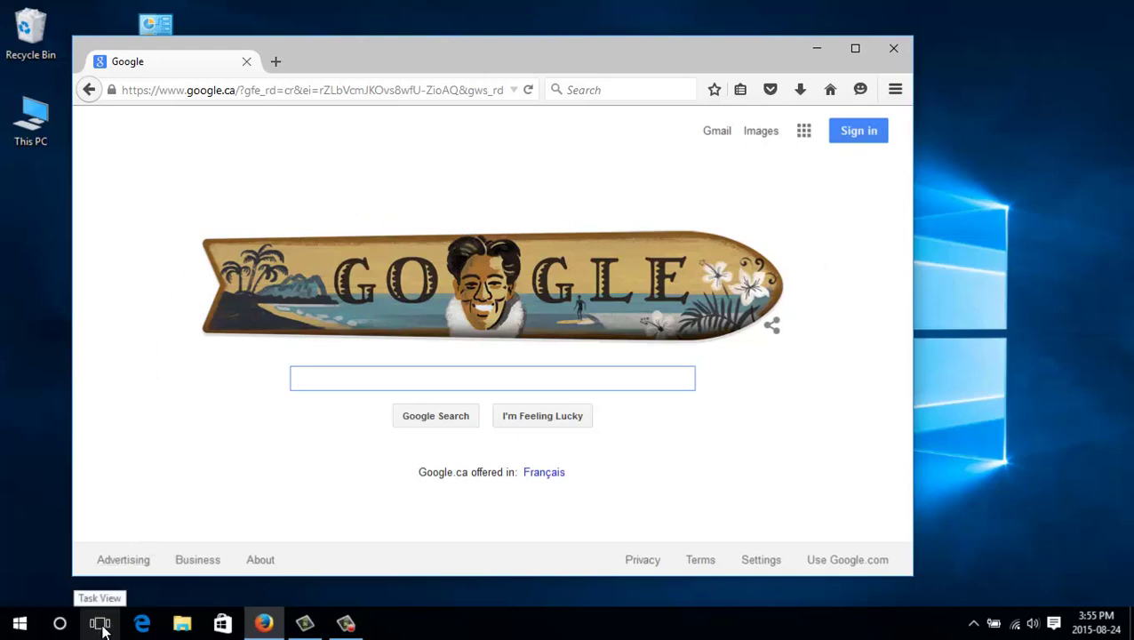
Create a second virtual desktop and switch to it
click(103, 626)
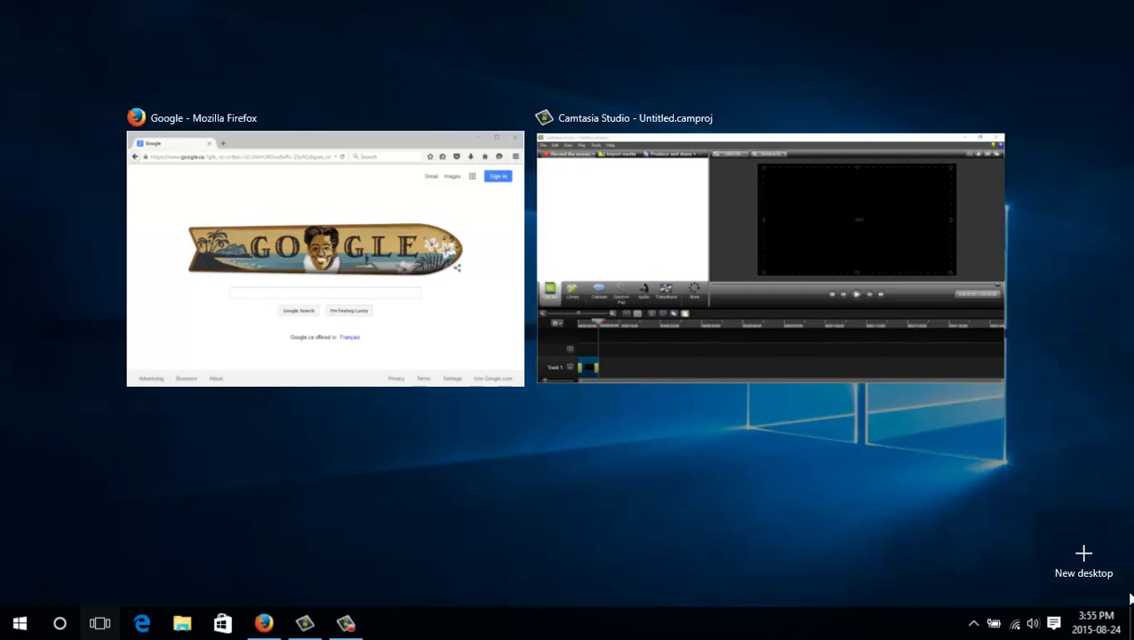
click(1084, 554)
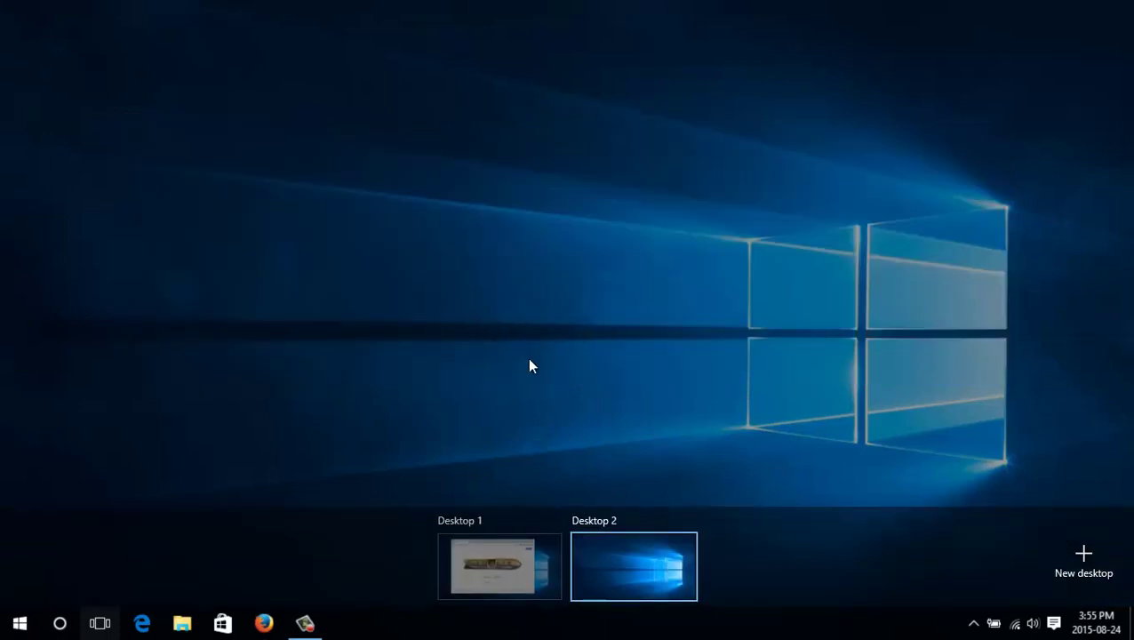
click(264, 383)
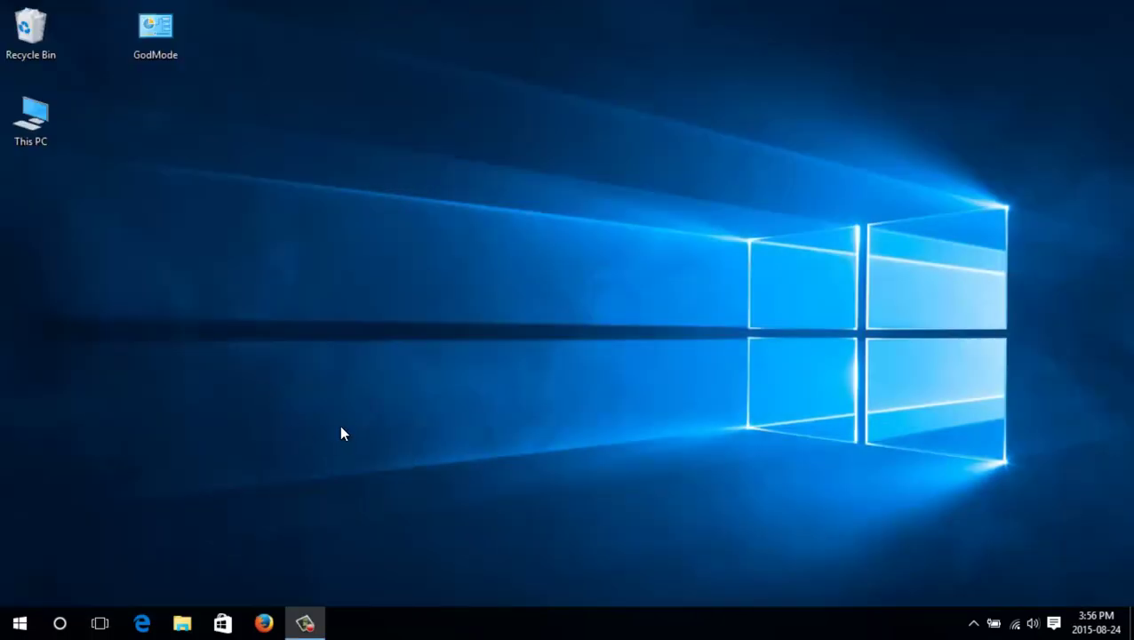
Open This PC and Microsoft Edge on Desktop 2
click(31, 120)
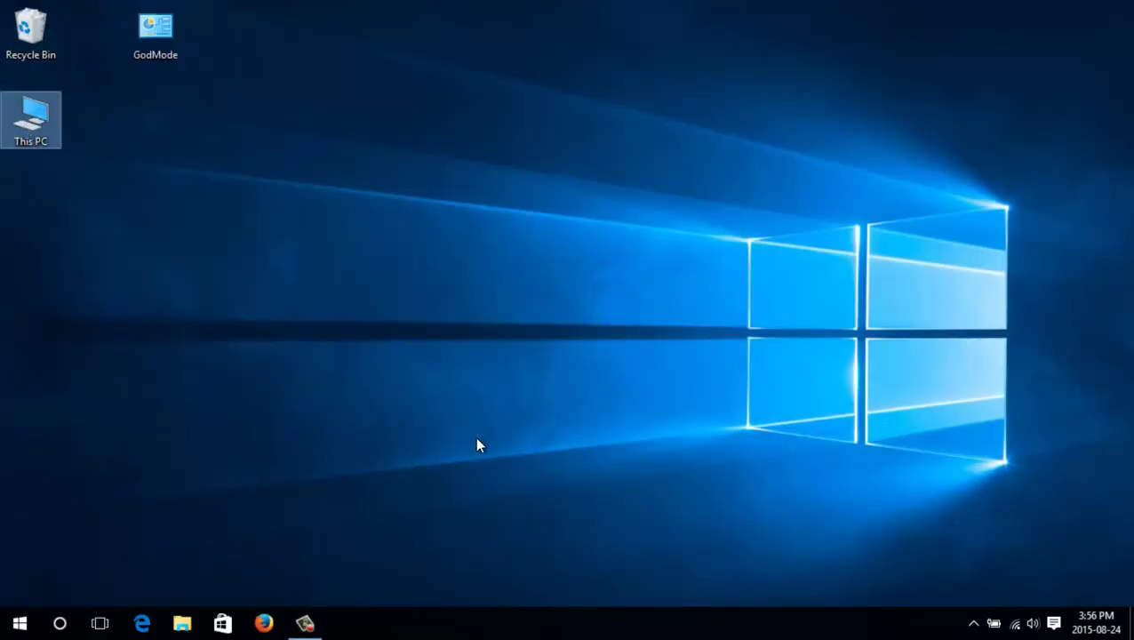
click(477, 451)
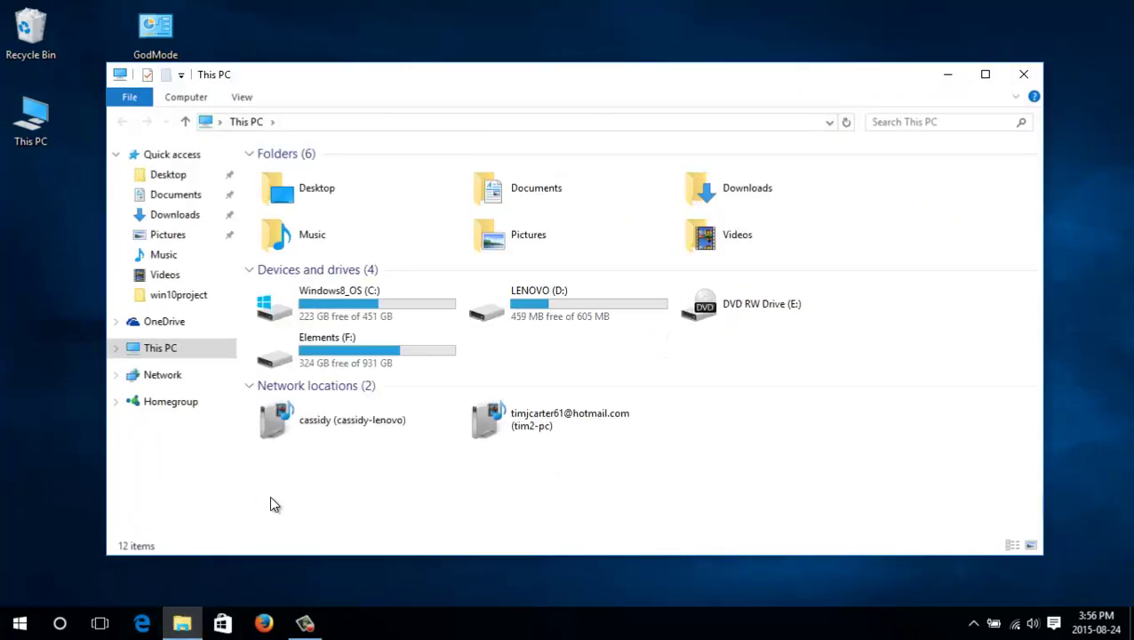
click(24, 629)
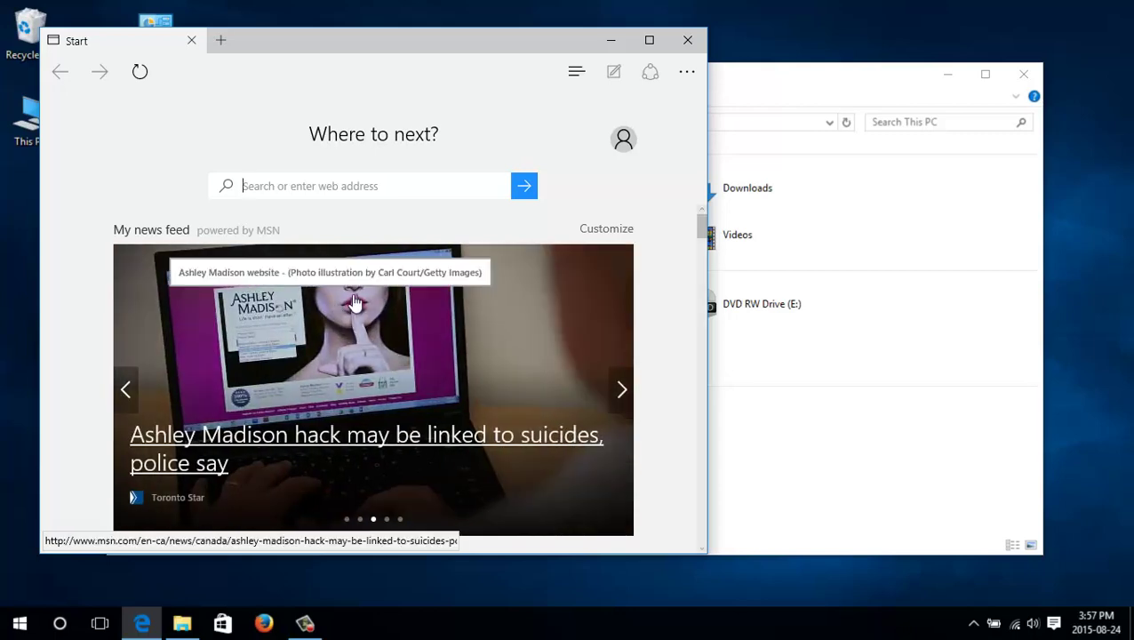
Move the Firefox window from Desktop 1 to Desktop 2 and bring it to the front there
click(101, 625)
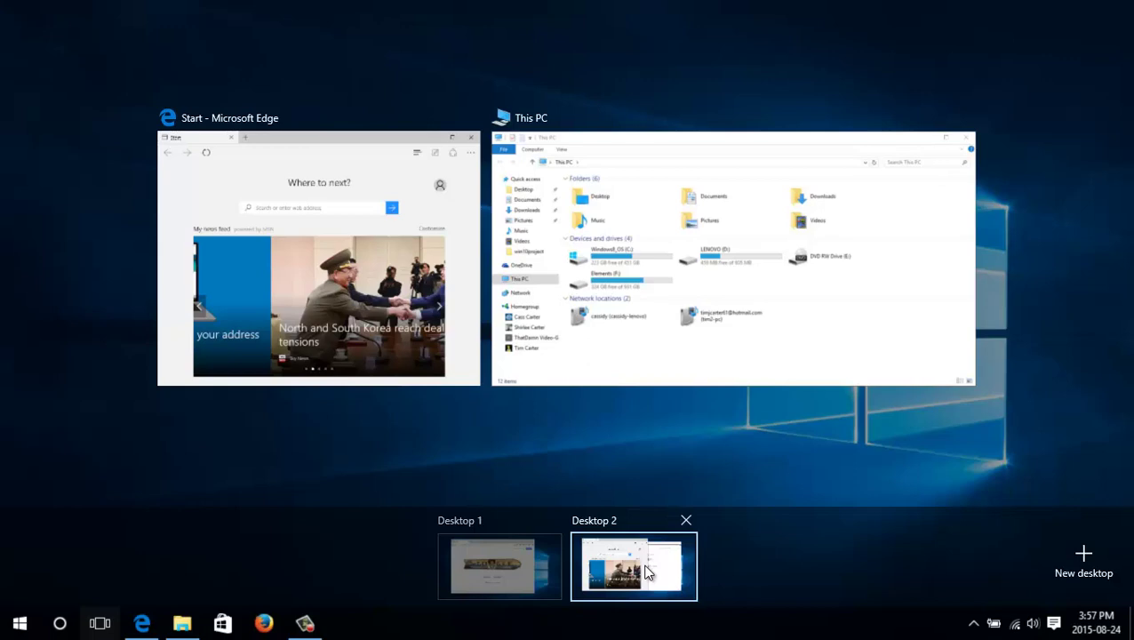
click(647, 571)
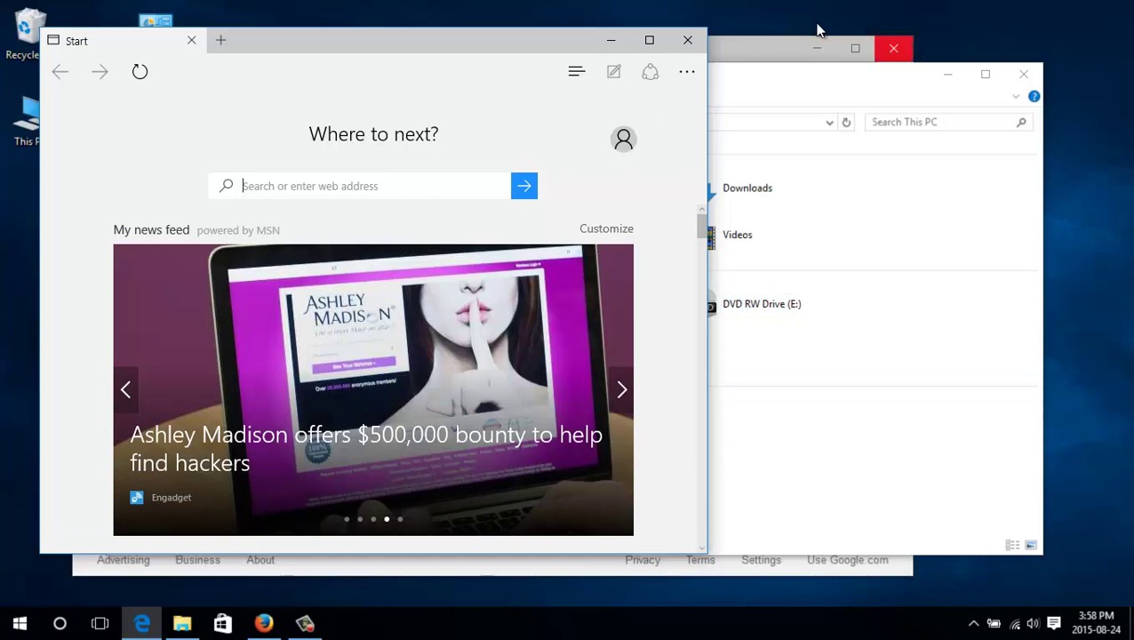
click(760, 49)
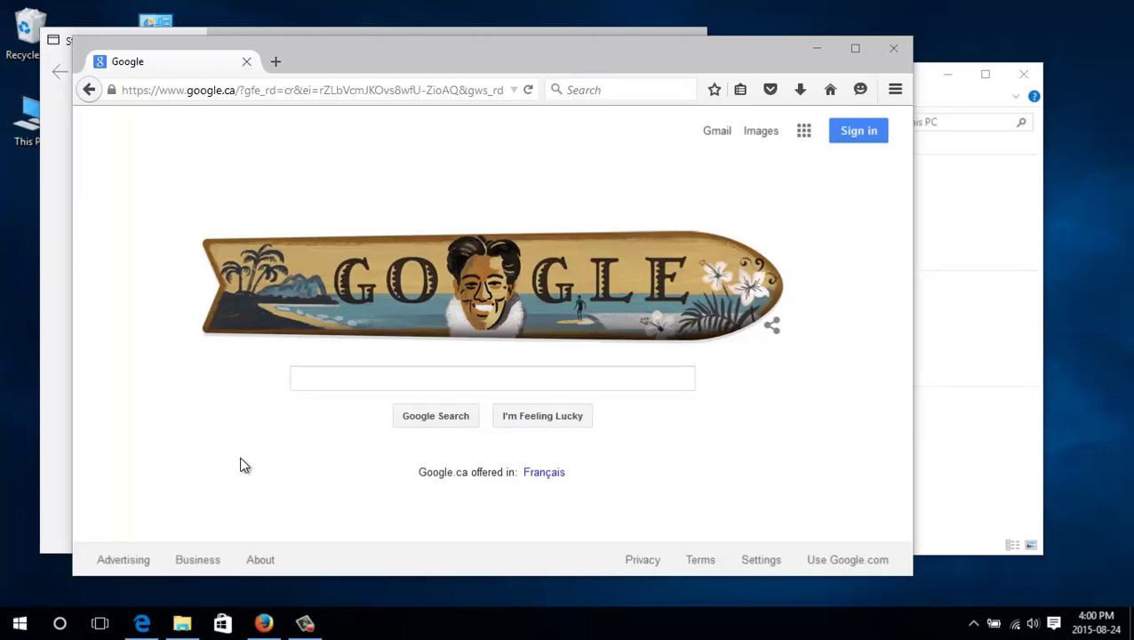
Open the Store and go to the Netflix page from its top free apps
click(222, 624)
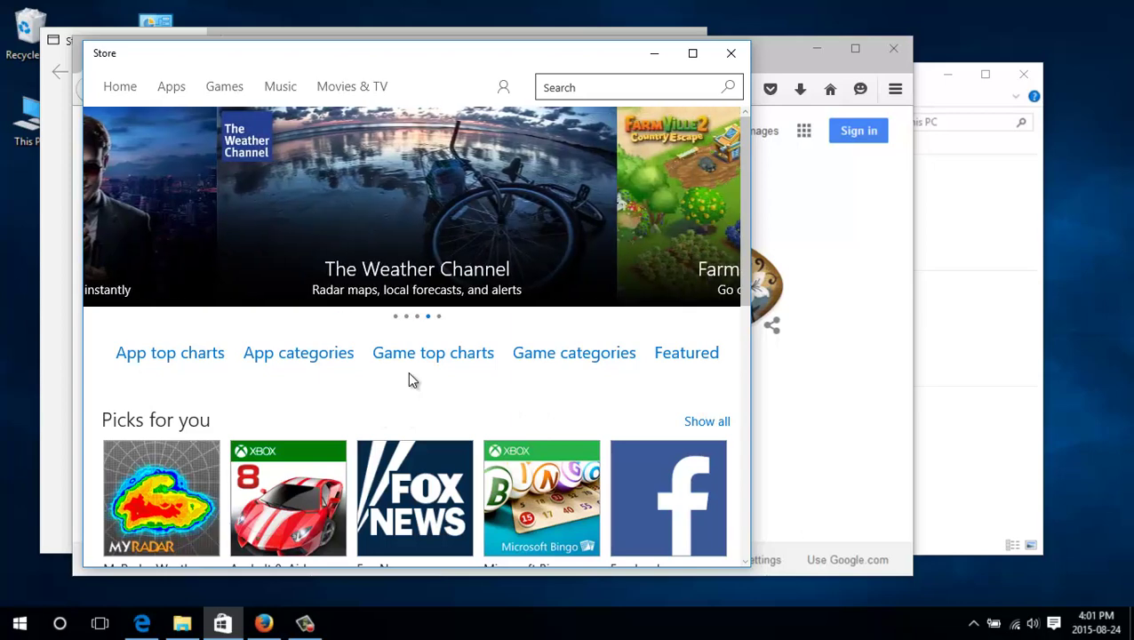
scroll(409, 371, down, 2)
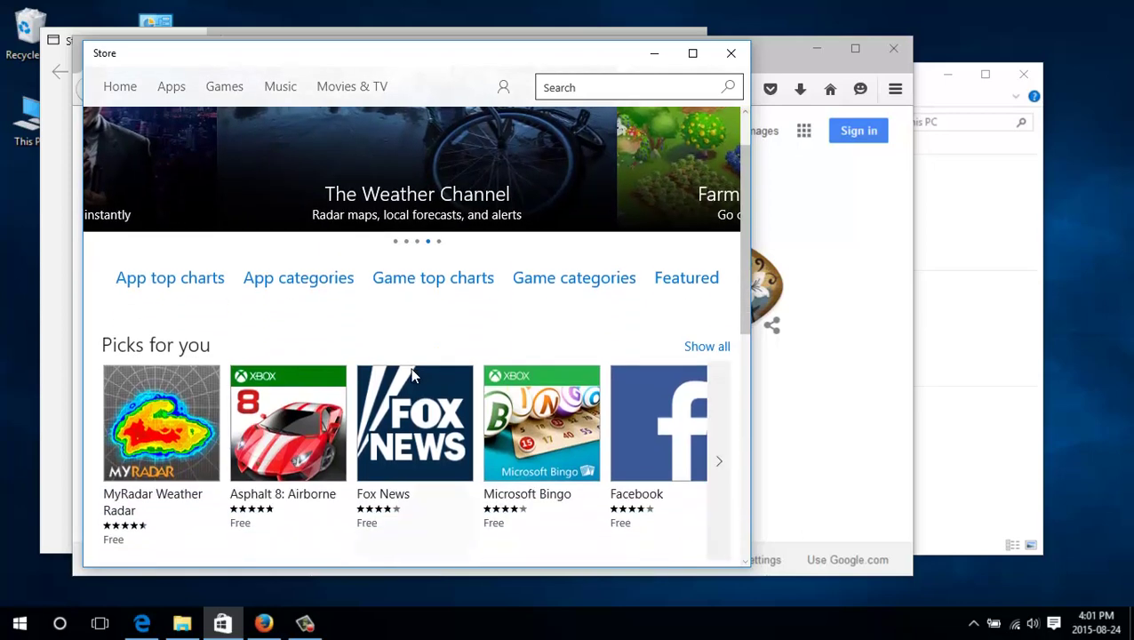
scroll(578, 485, down, 3)
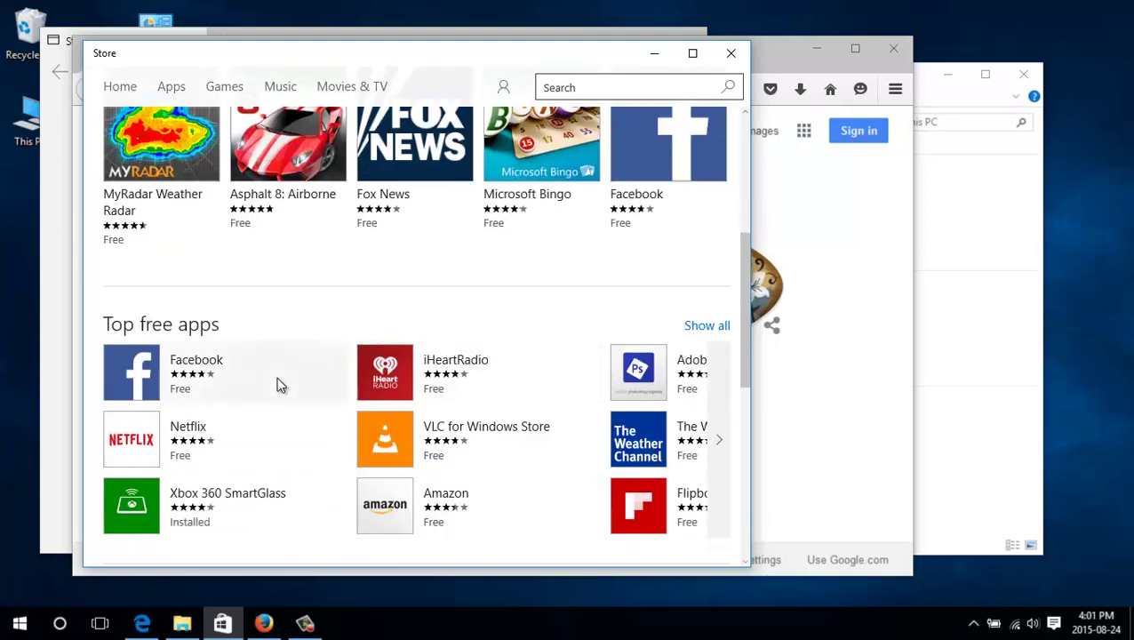
scroll(291, 384, down, 1)
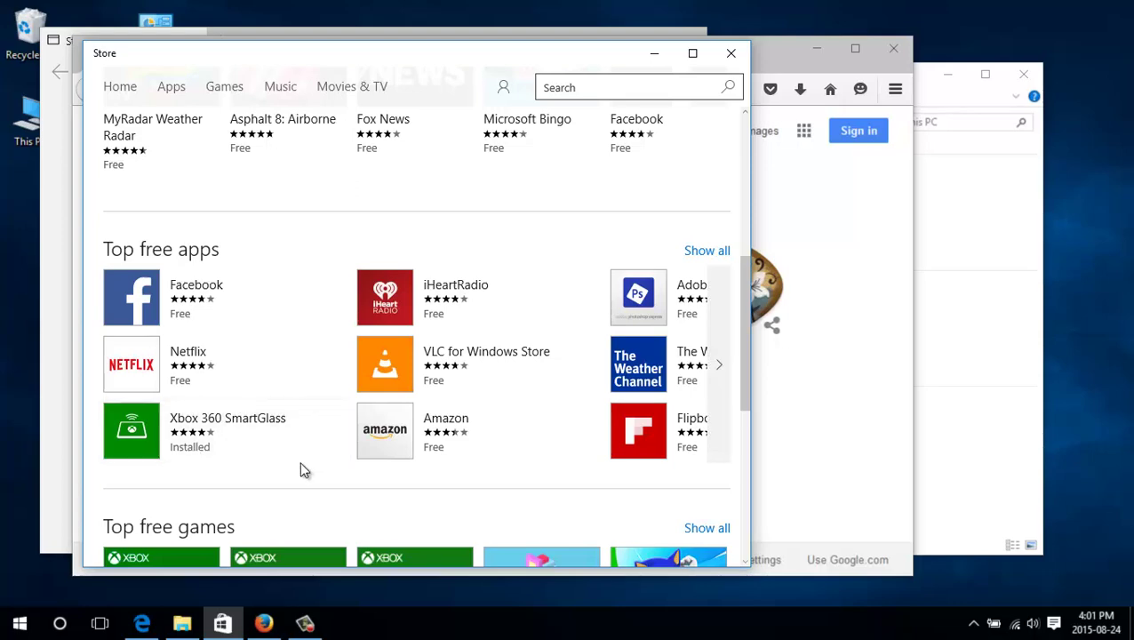
scroll(532, 420, up, 4)
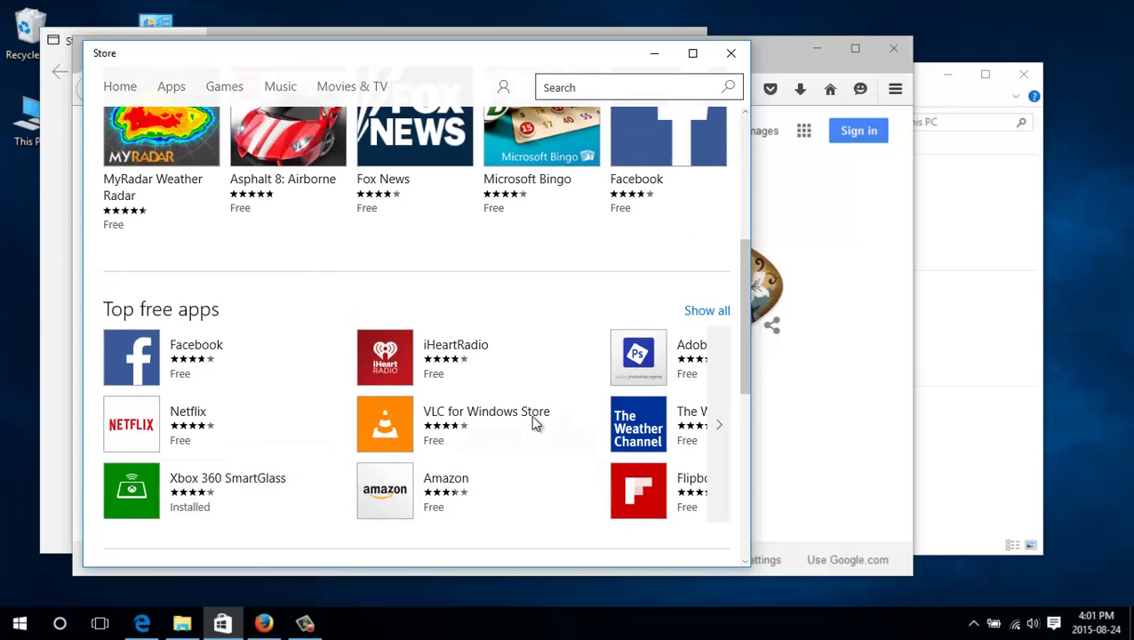
scroll(533, 425, up, 2)
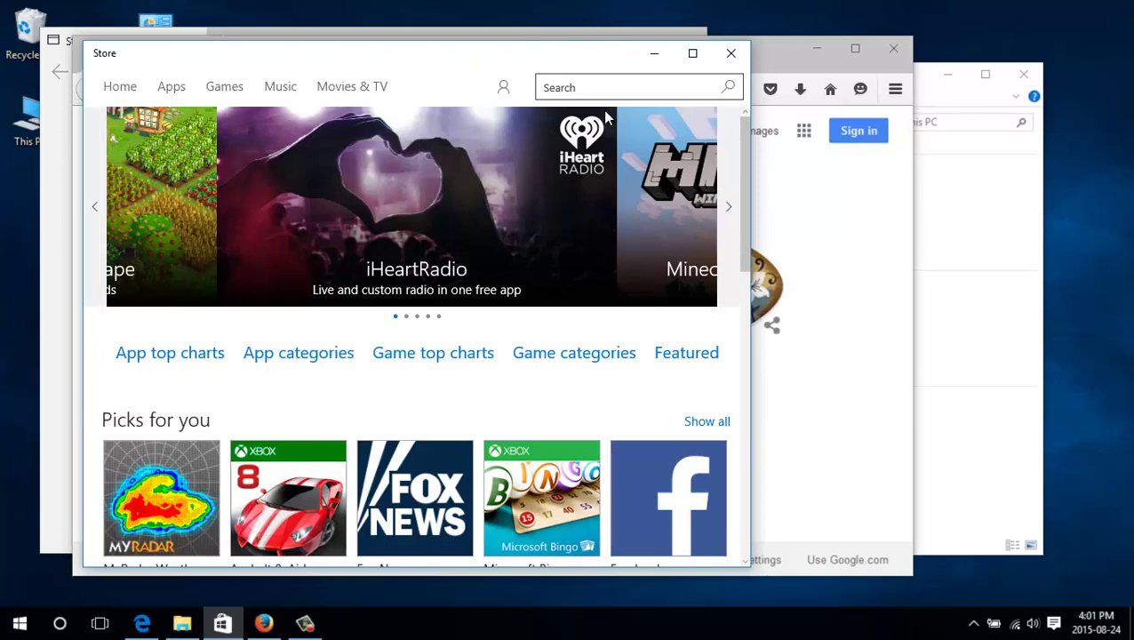
scroll(540, 222, down, 3)
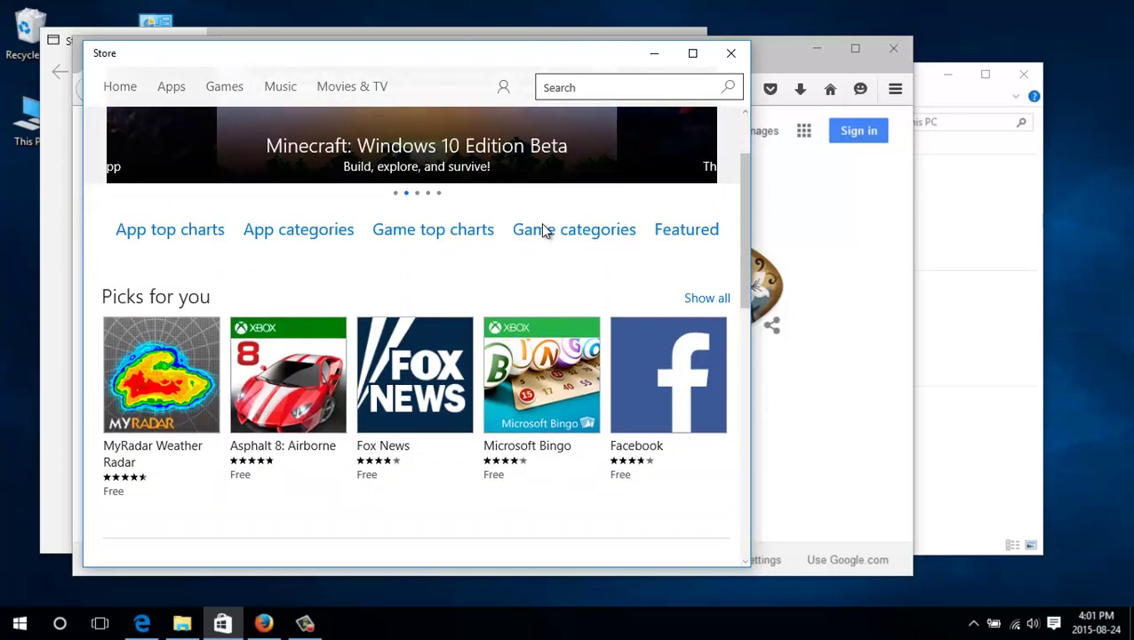
scroll(541, 223, down, 3)
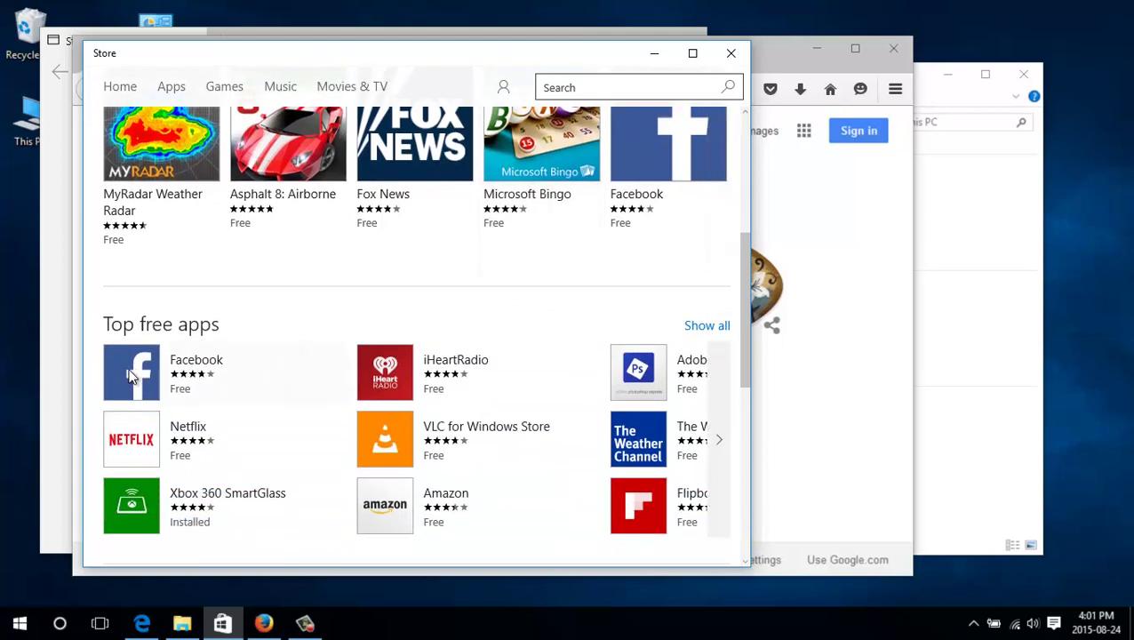
click(132, 432)
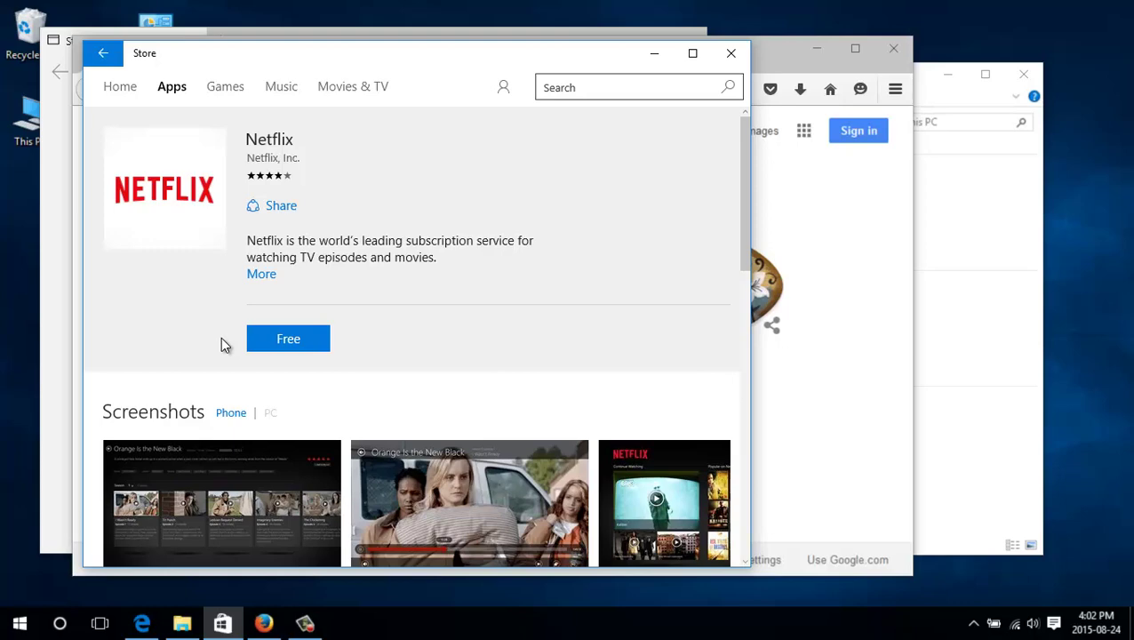
Install the free Netflix app and look through its ratings, reviews and related apps
click(288, 347)
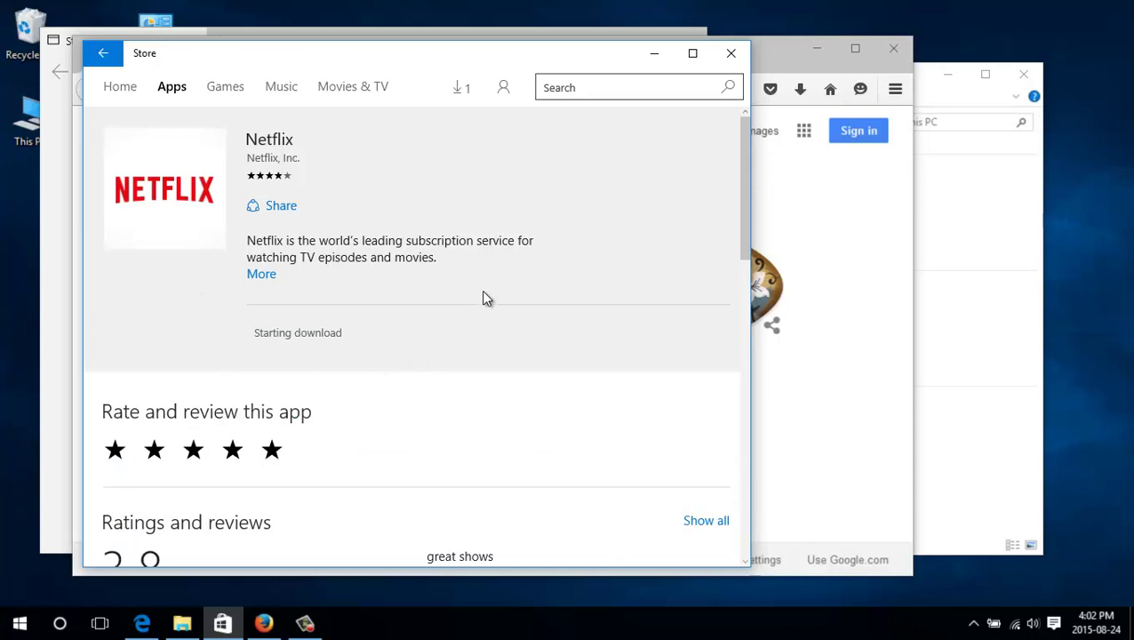
scroll(505, 302, down, 3)
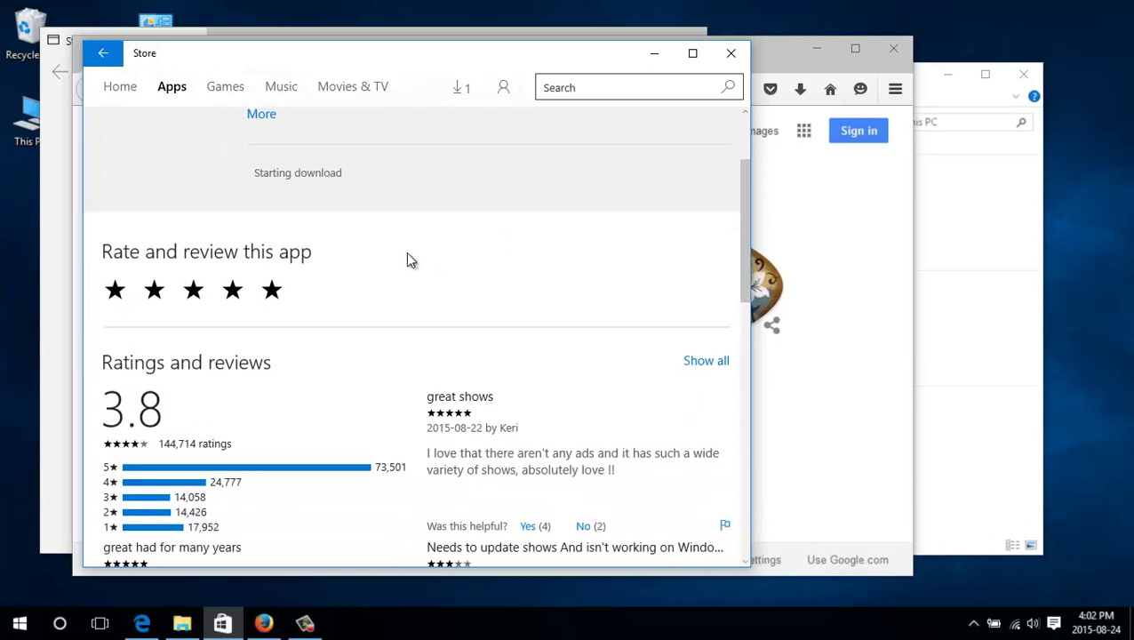
scroll(407, 258, down, 3)
scroll(310, 317, down, 2)
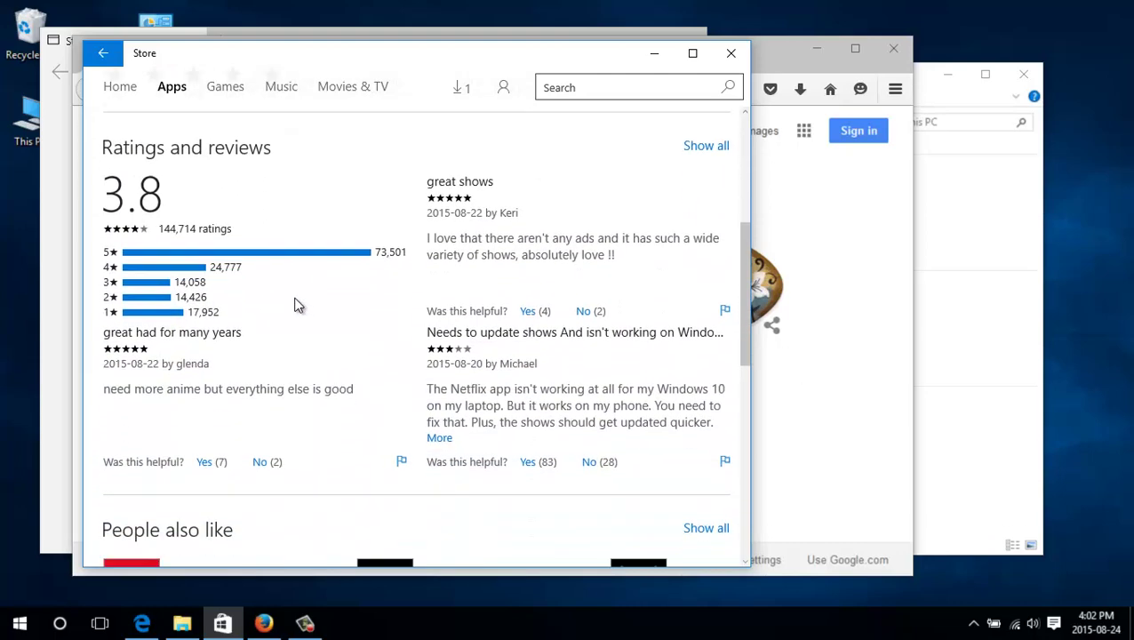
scroll(286, 297, down, 6)
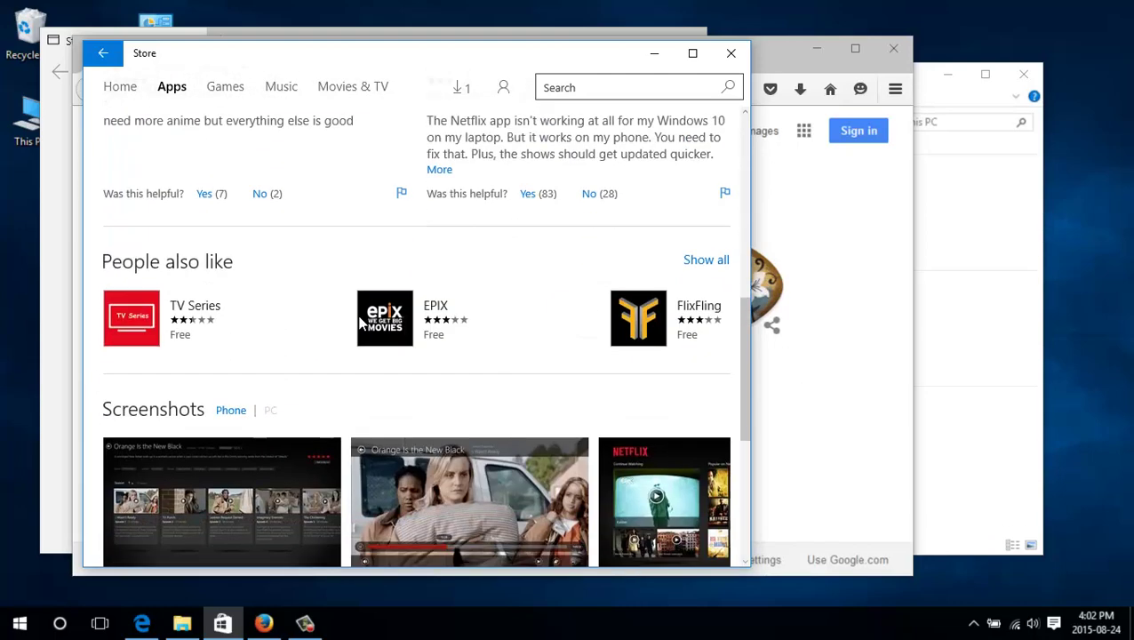
scroll(328, 297, up, 12)
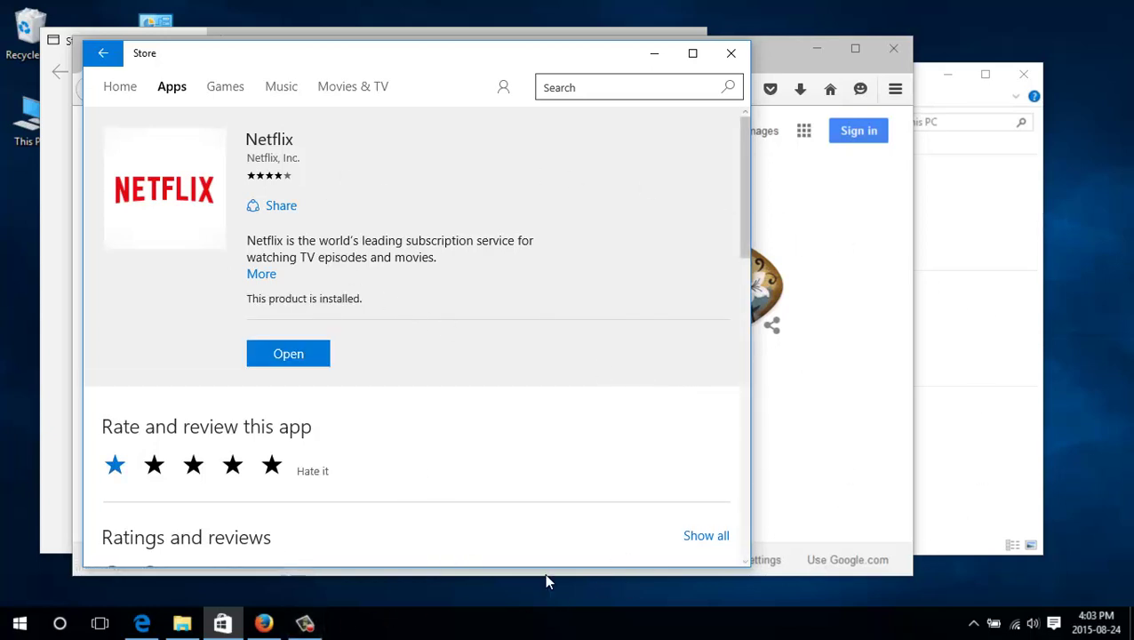
Add a third virtual desktop and switch to it
click(103, 624)
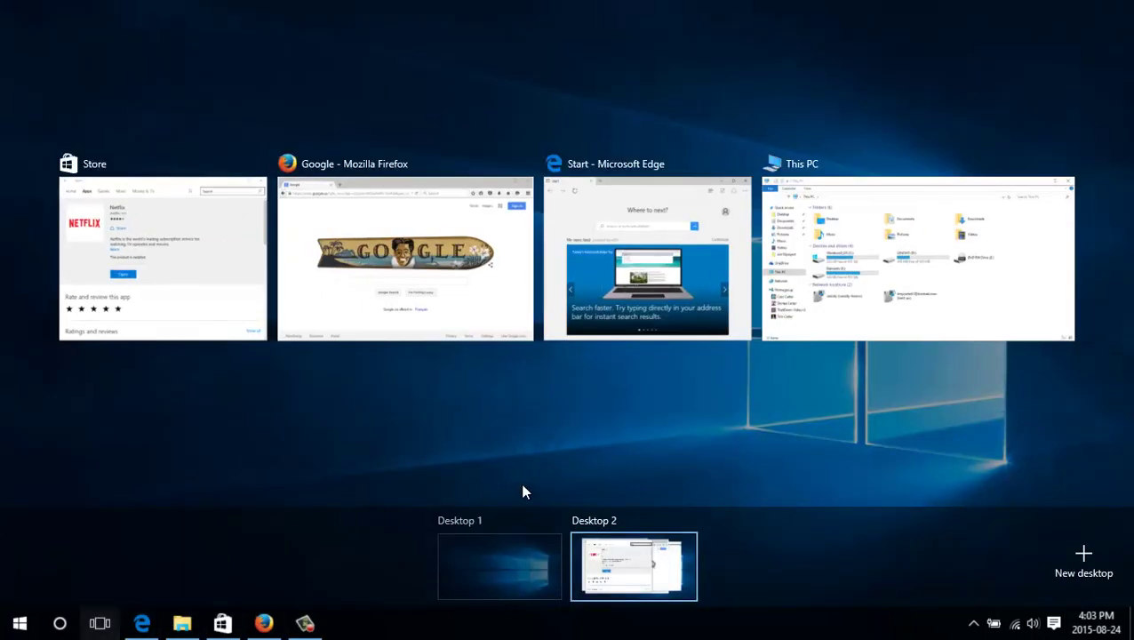
click(1087, 563)
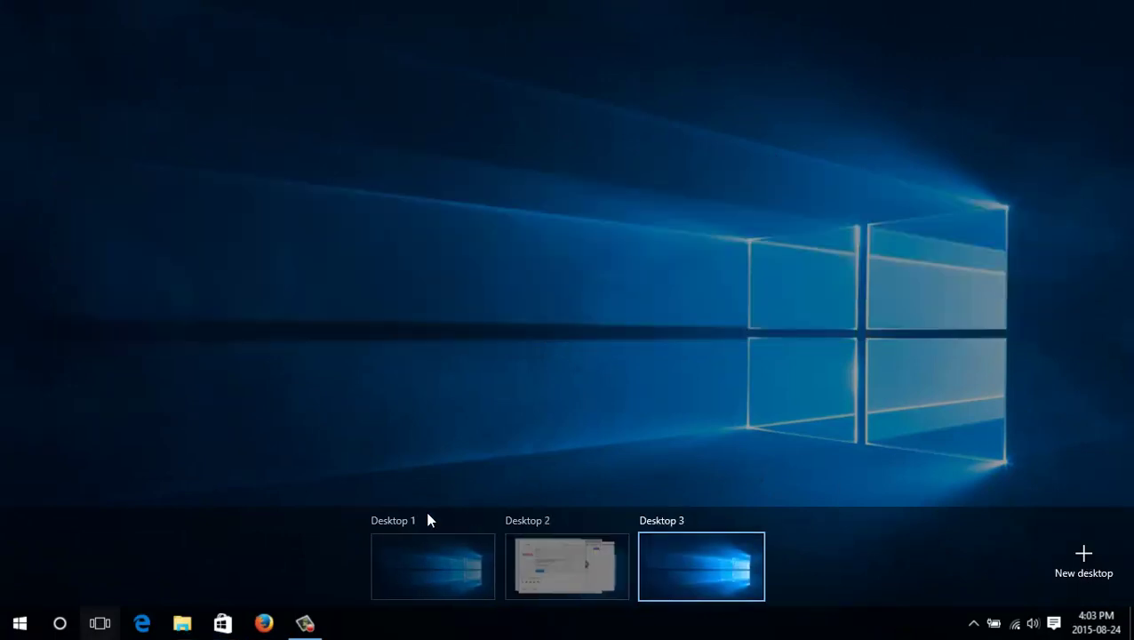
click(80, 443)
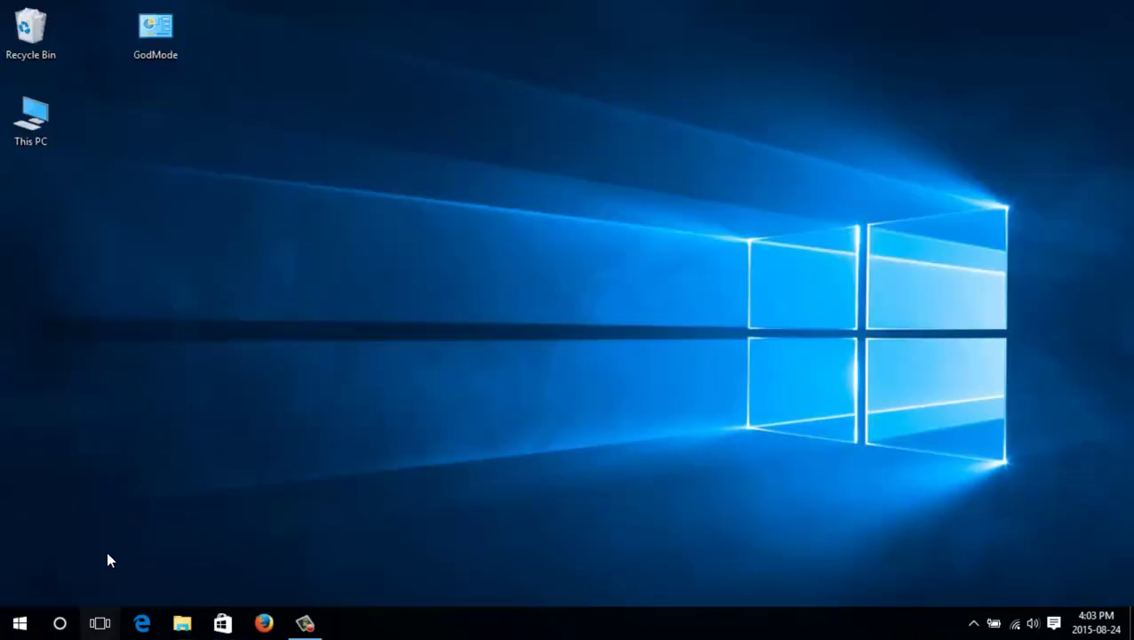
Find Netflix in the list of all installed apps and pin it to the taskbar
click(20, 626)
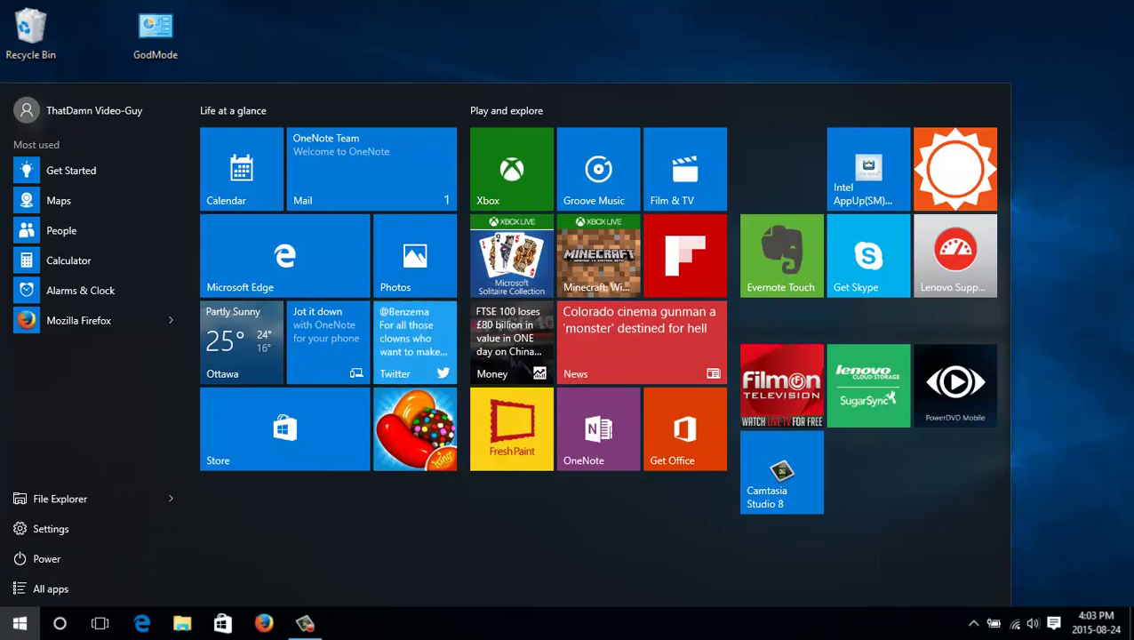
click(46, 591)
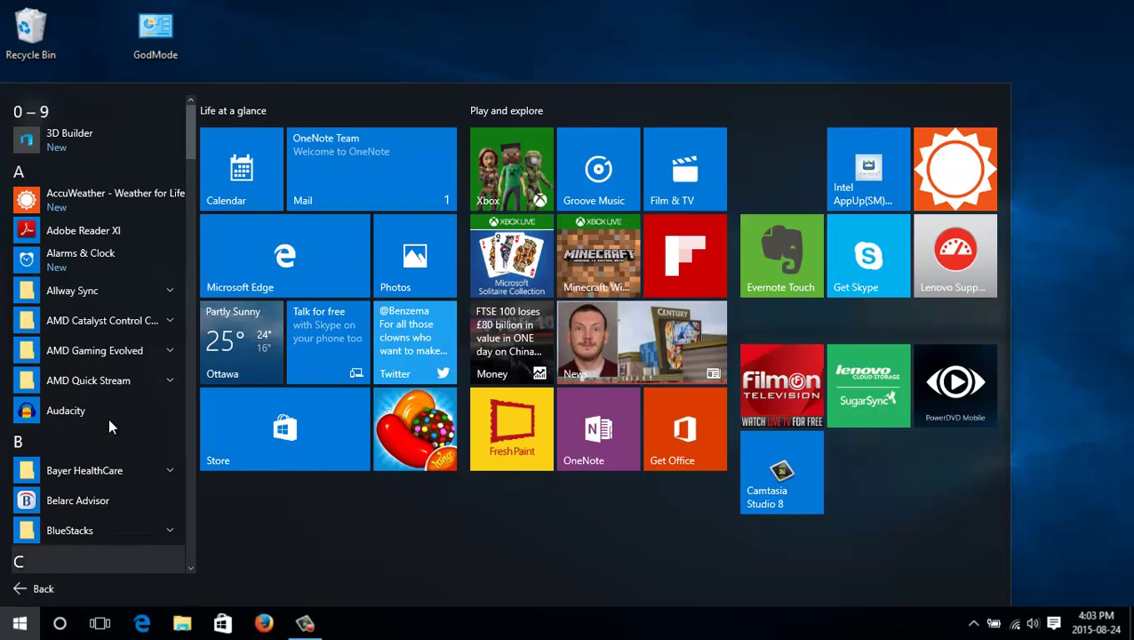
scroll(106, 418, down, 5)
scroll(107, 411, down, 10)
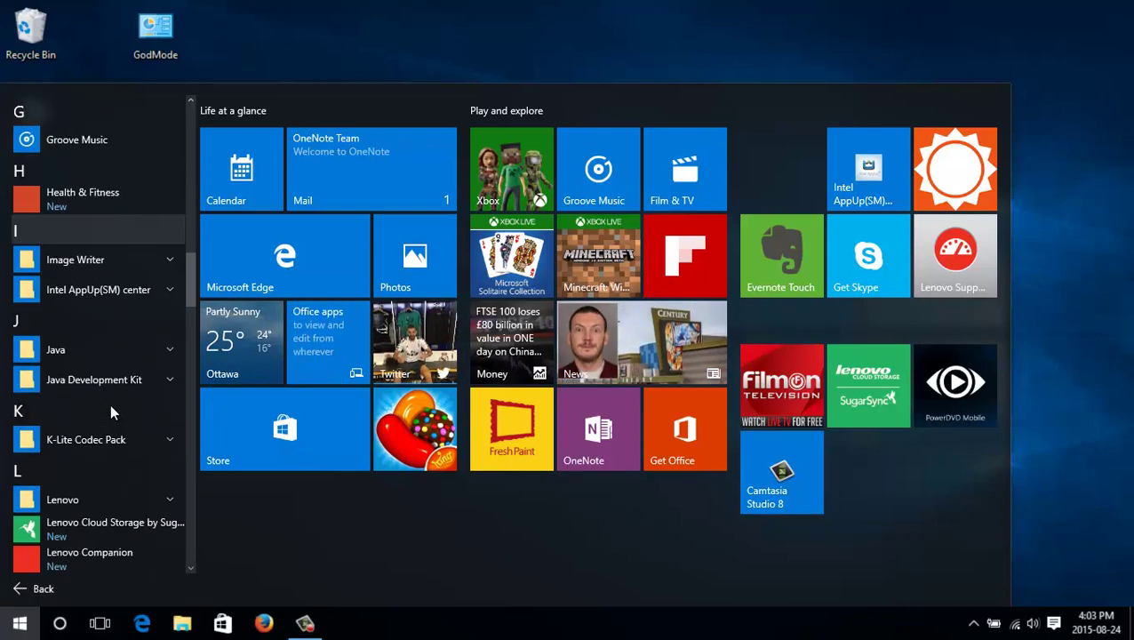
scroll(110, 405, down, 3)
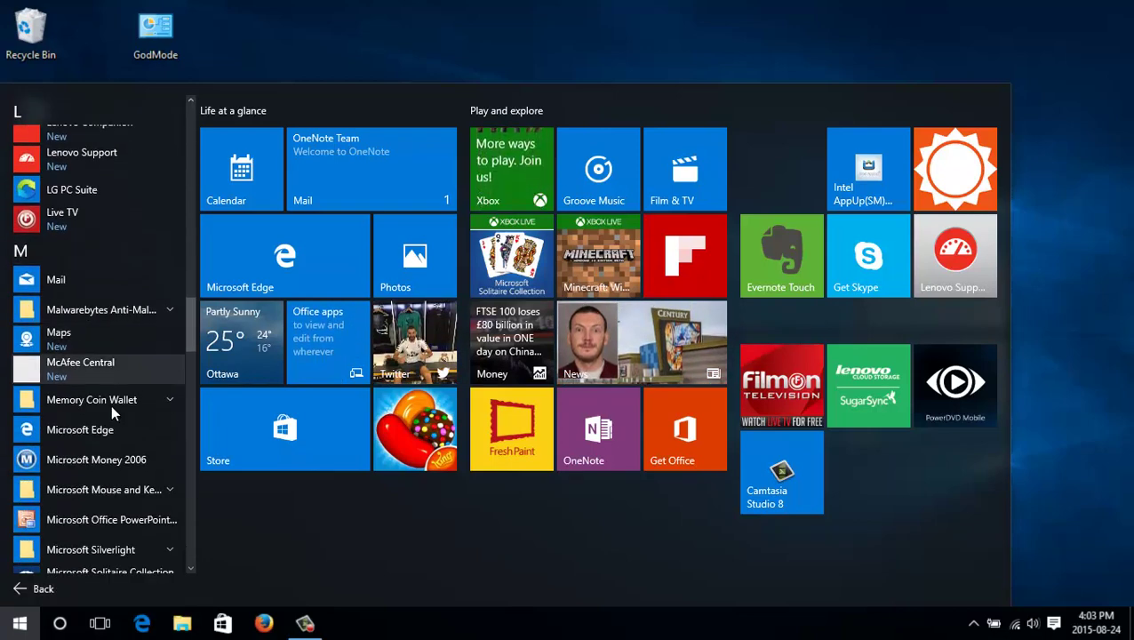
scroll(113, 404, down, 10)
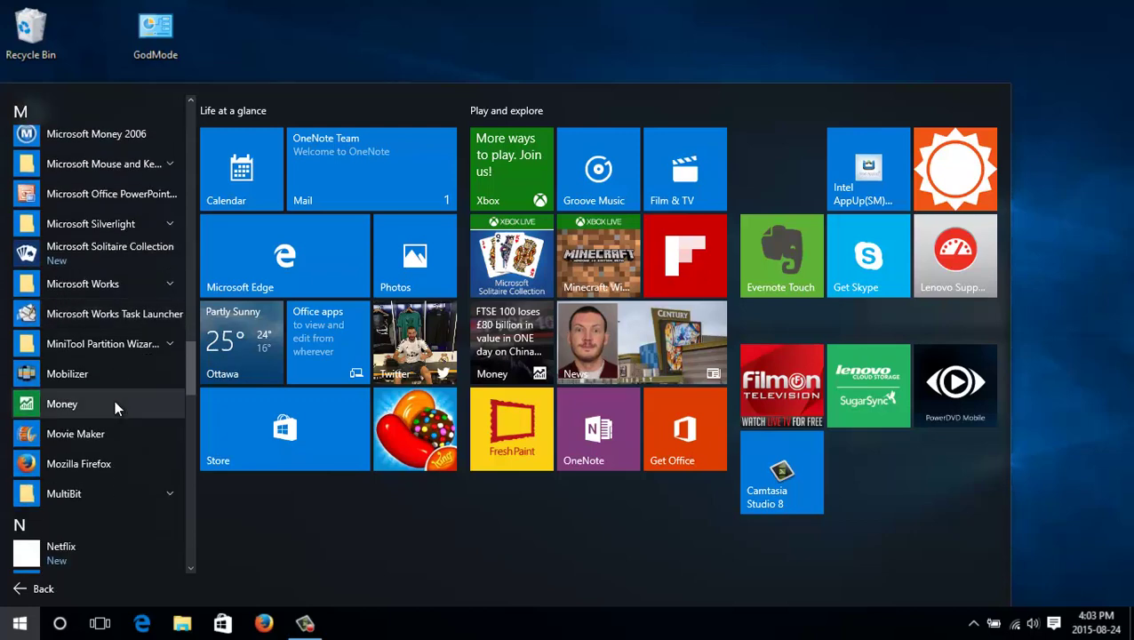
scroll(115, 401, down, 4)
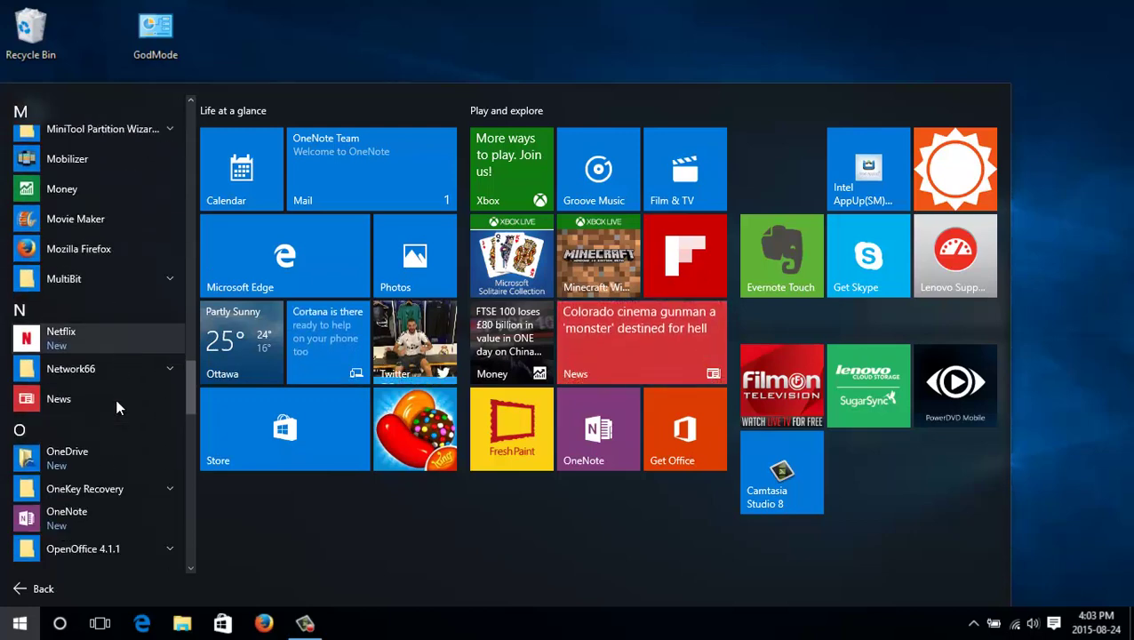
right_click(97, 330)
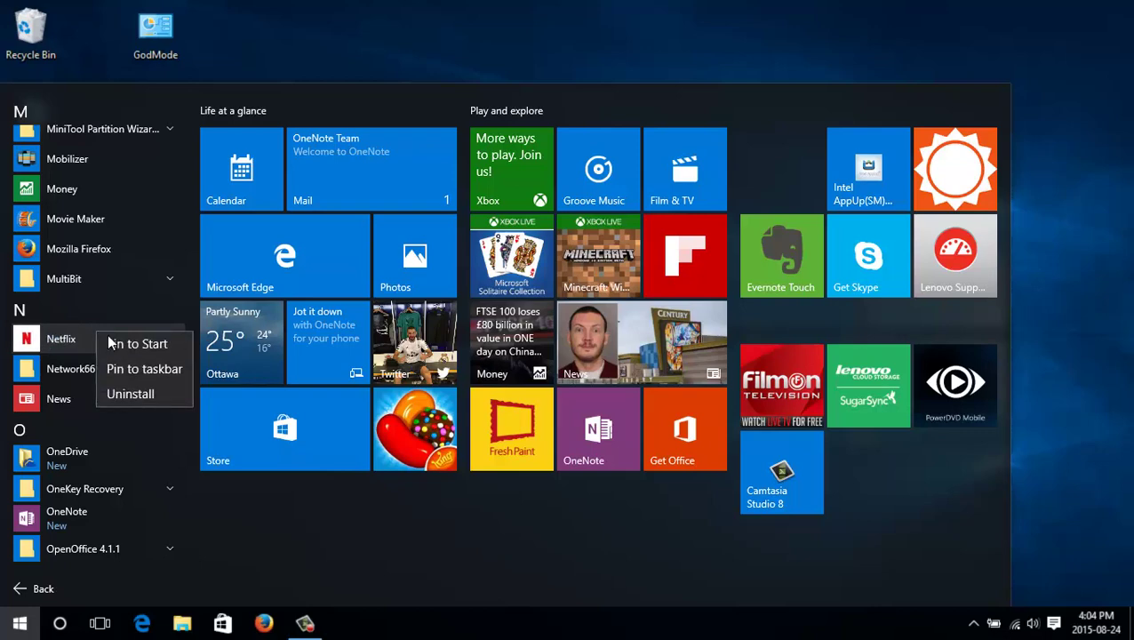
click(157, 369)
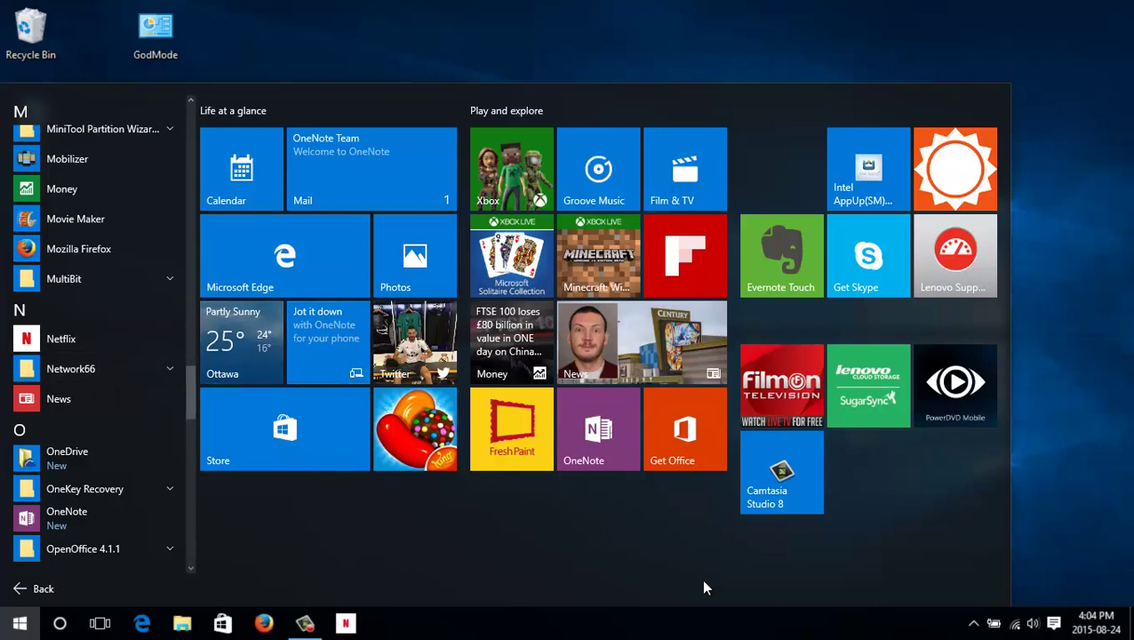
click(1054, 495)
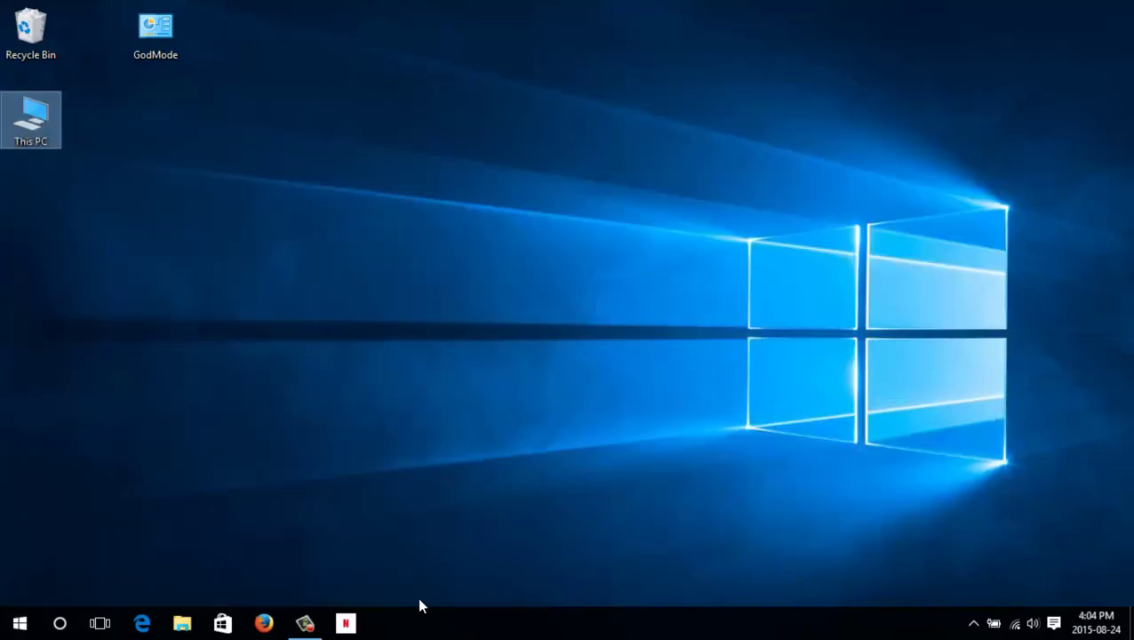
Launch the pinned Netflix app from the taskbar
click(348, 625)
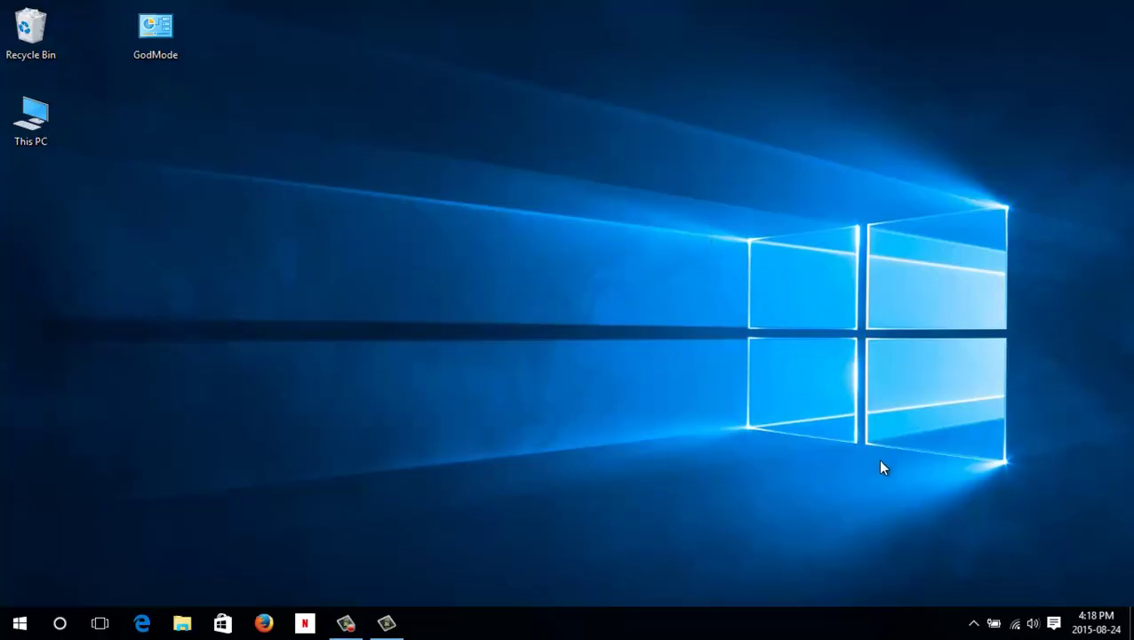
Switch Quiet hours on and back off in the Action Center, and collapse the quick actions
click(1054, 625)
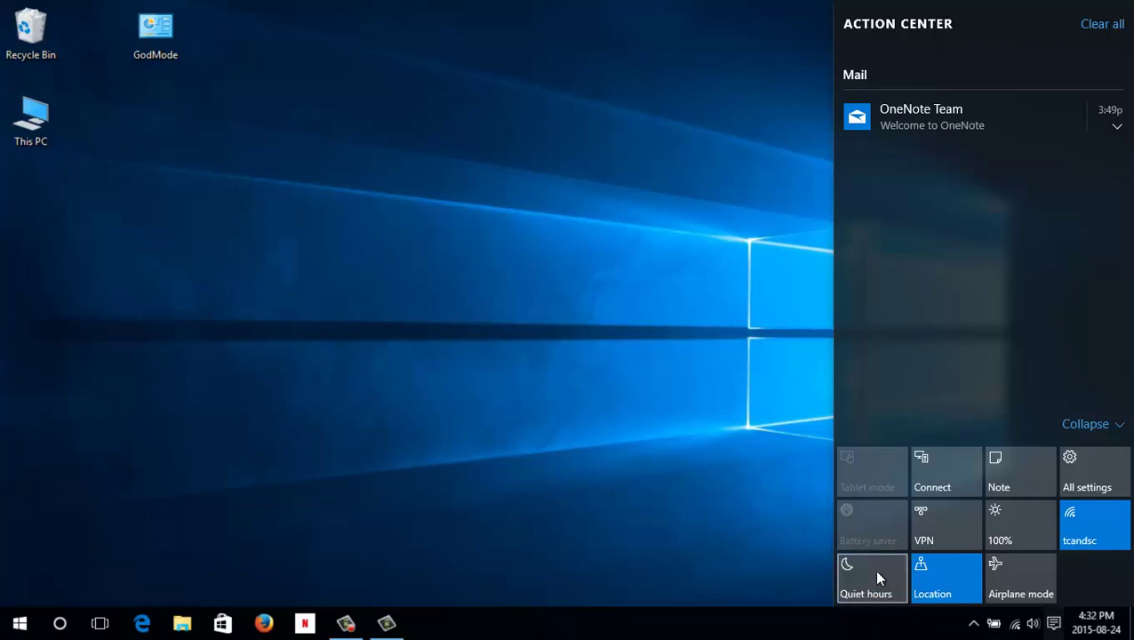
click(874, 574)
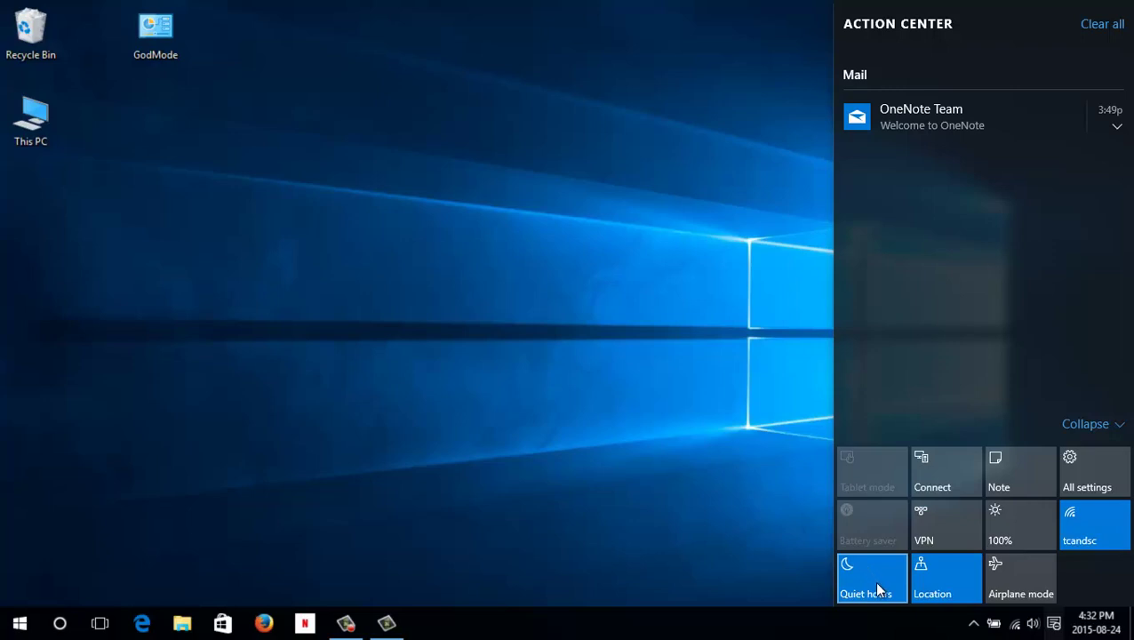
click(871, 578)
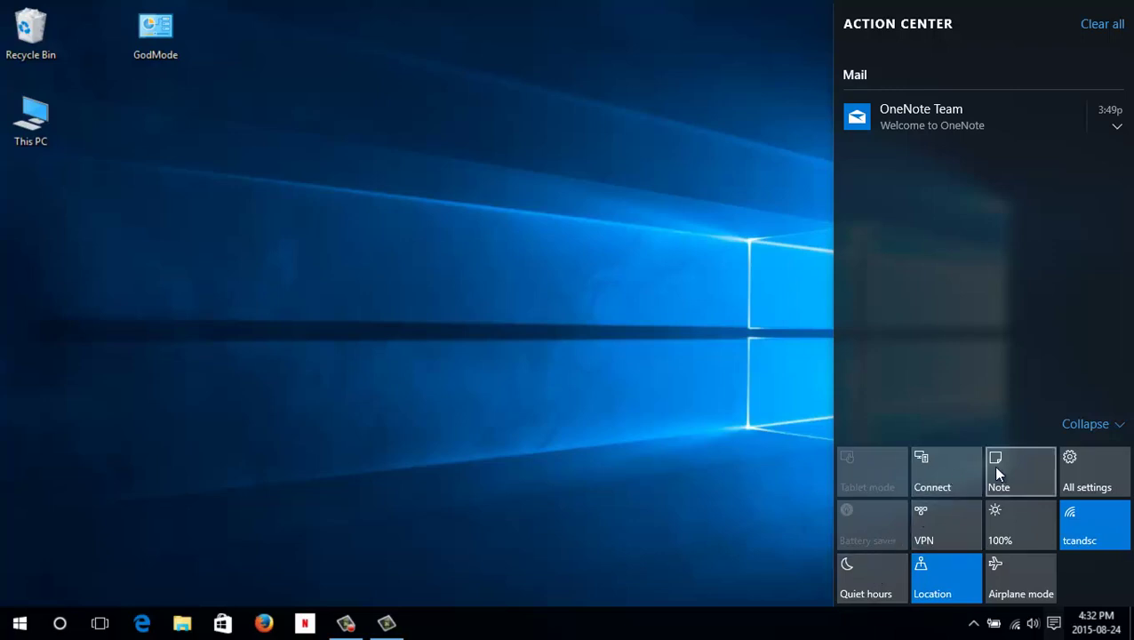
click(1122, 427)
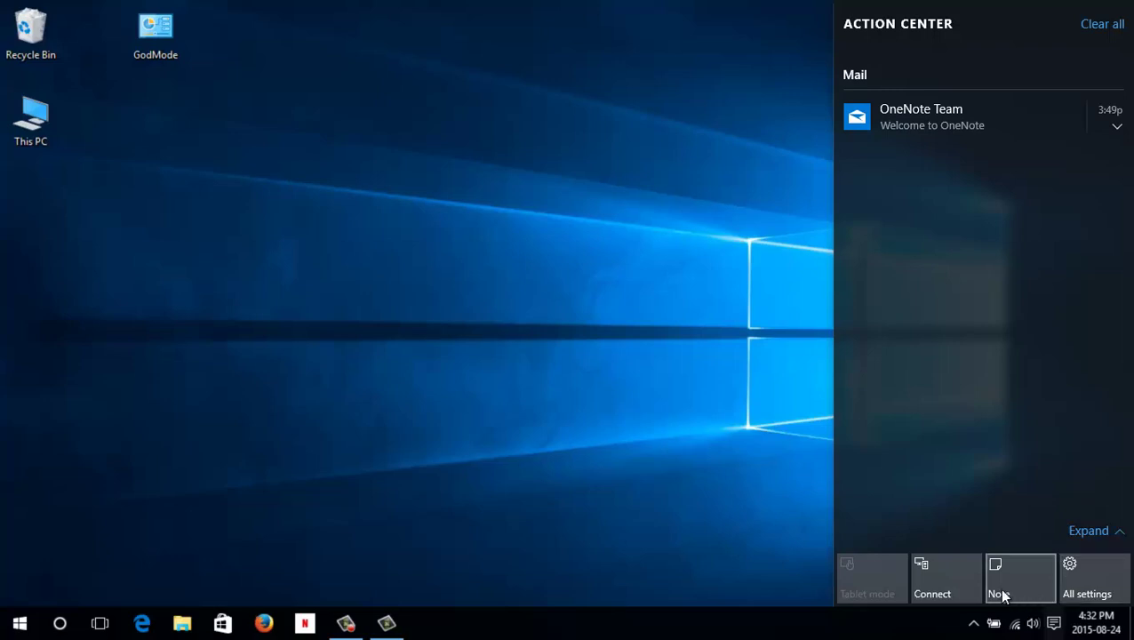
Set the first quick action to Note in the Notifications & actions system settings, and close Settings
click(1094, 596)
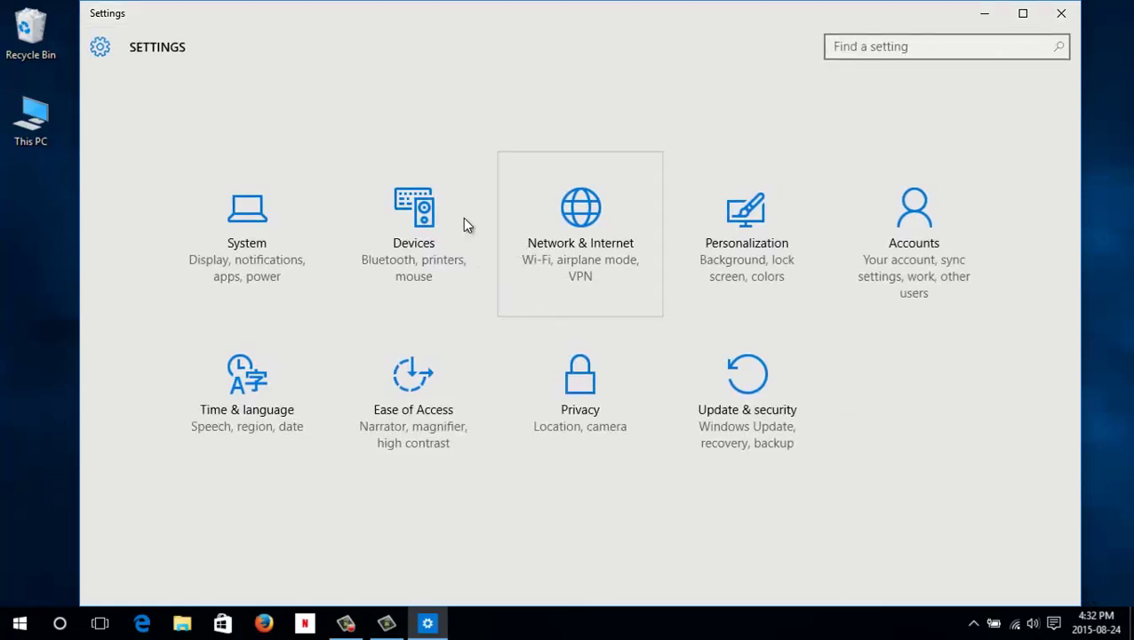
click(219, 214)
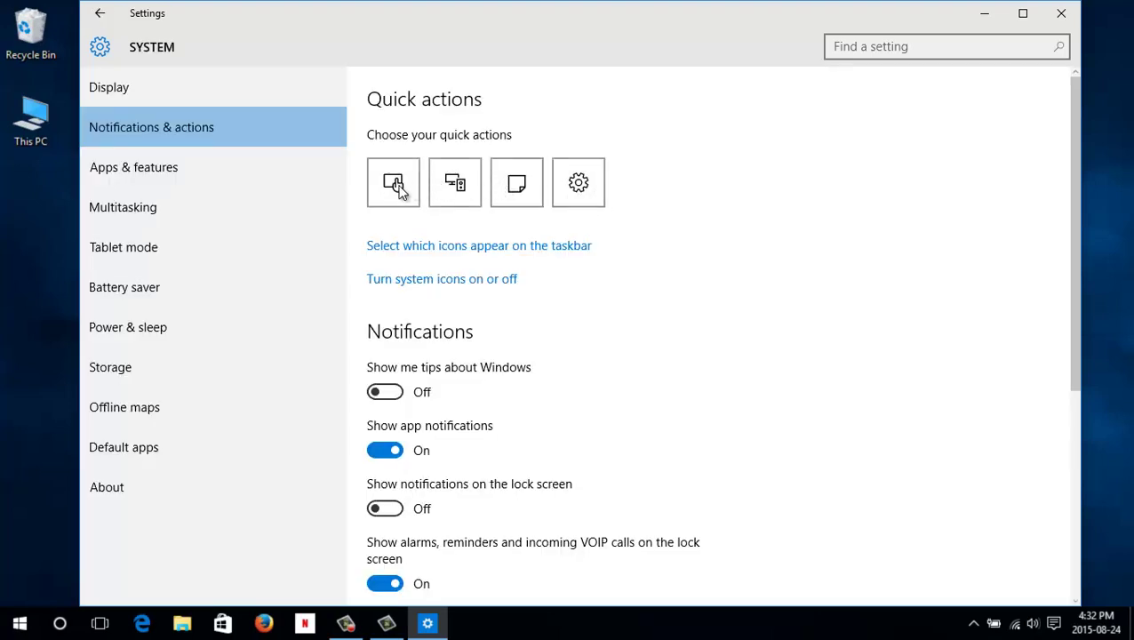
click(398, 184)
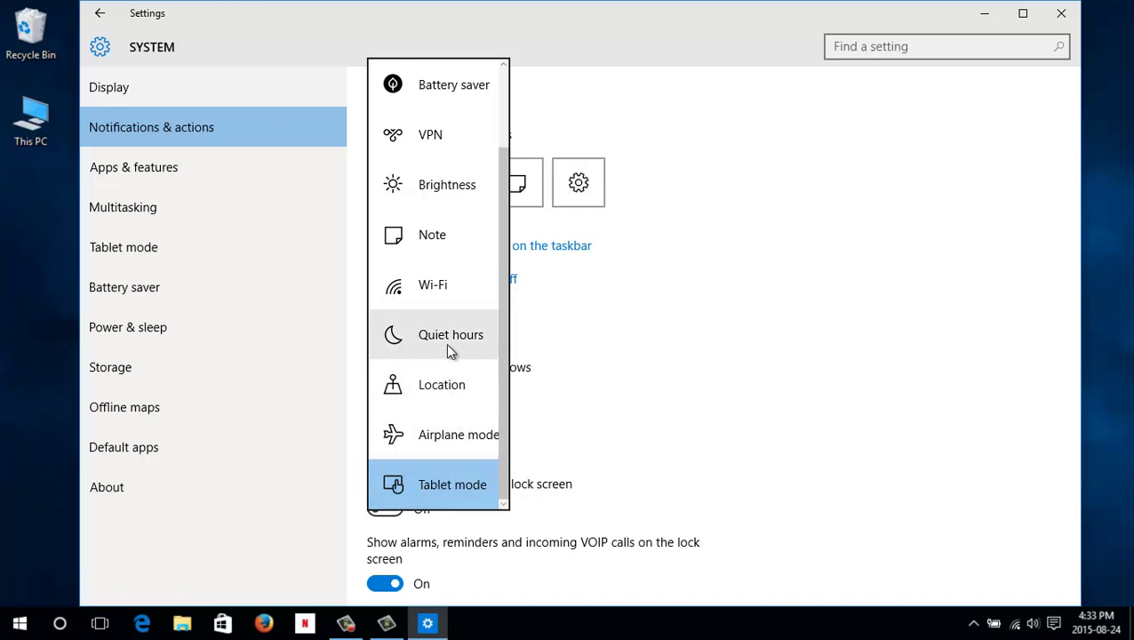
click(455, 241)
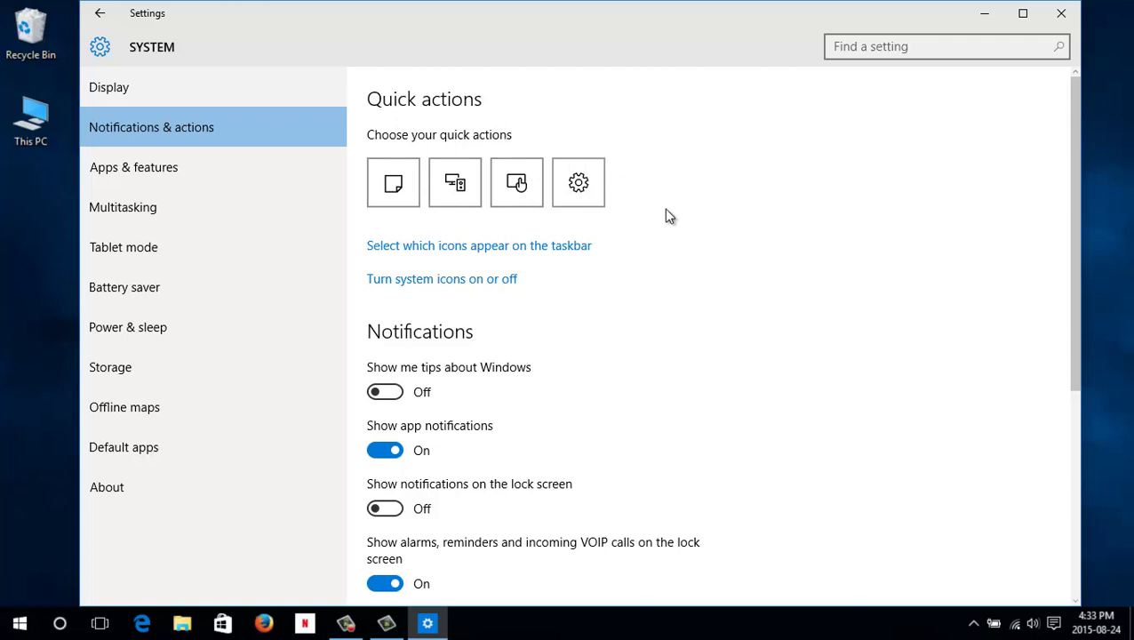
click(1060, 12)
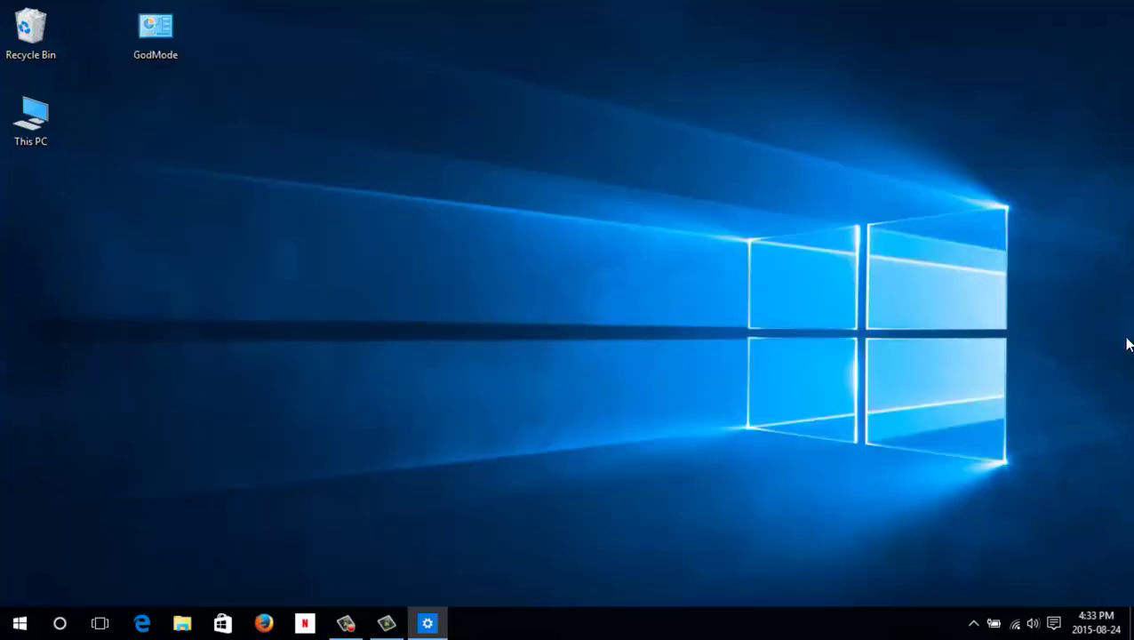
Check the order of the quick actions in the expanded Action Center and close it
click(1052, 626)
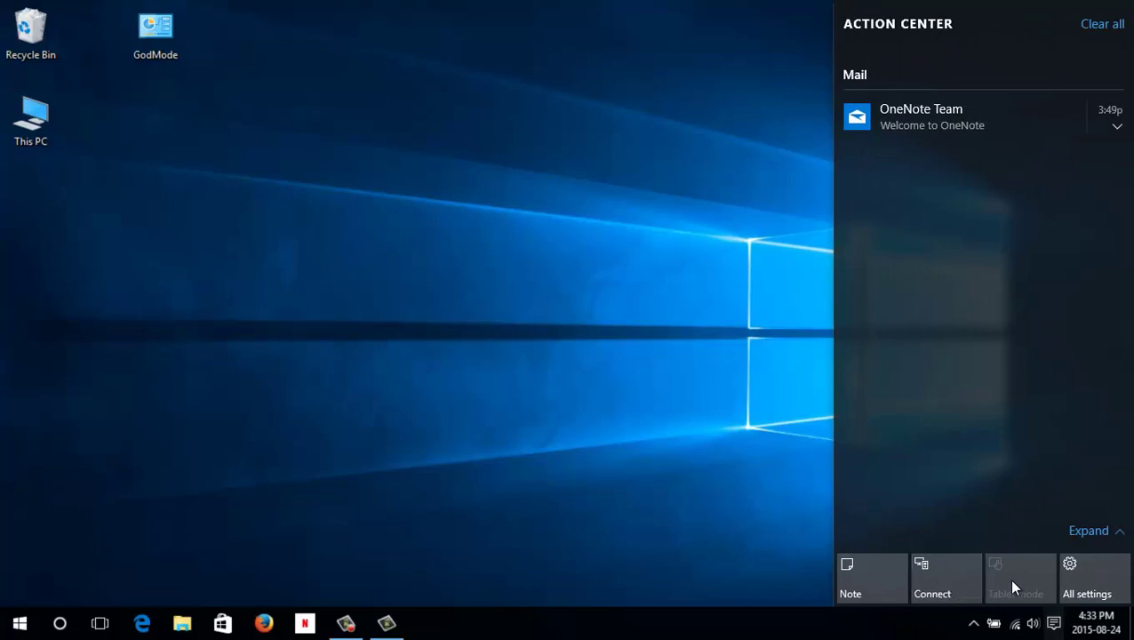
click(1119, 533)
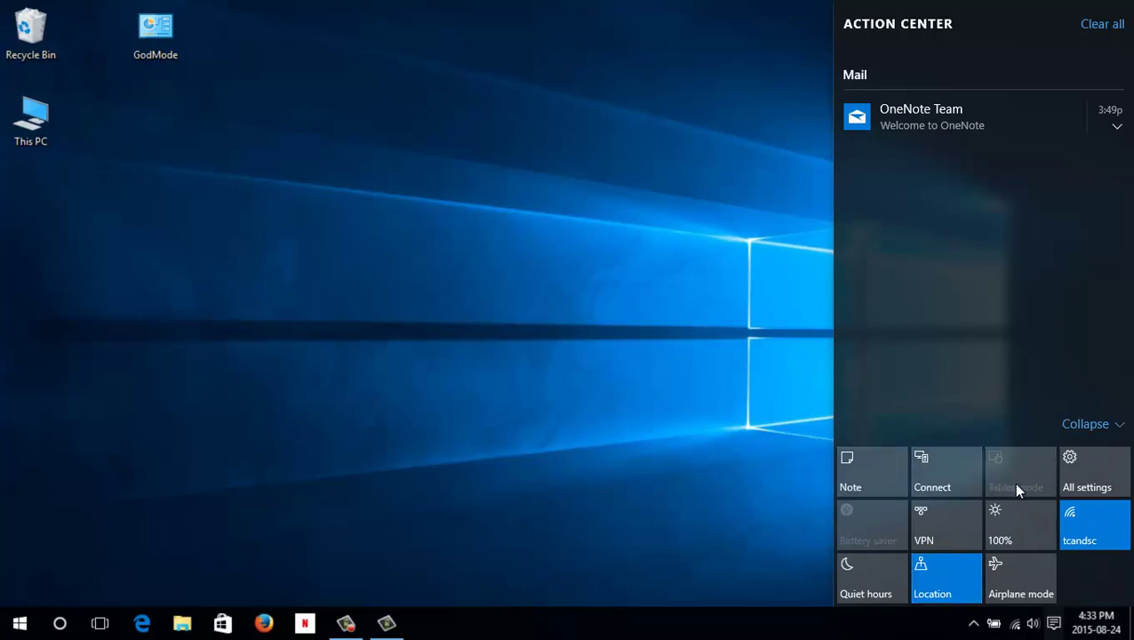
click(788, 273)
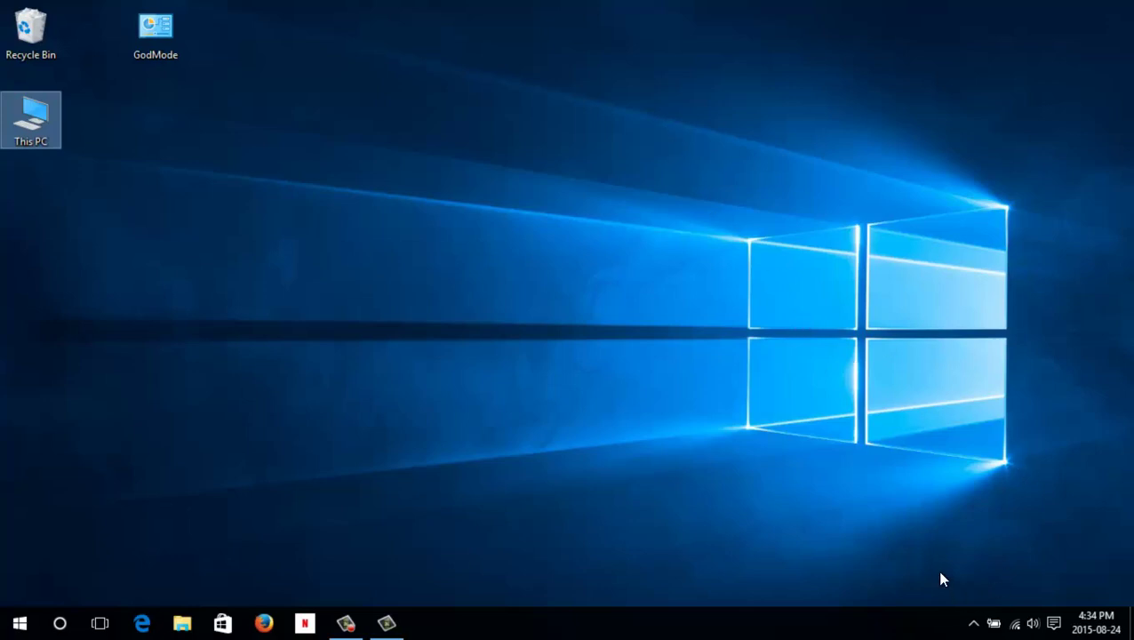
Open the Tablet mode page of the System settings from the Action Center
click(1052, 623)
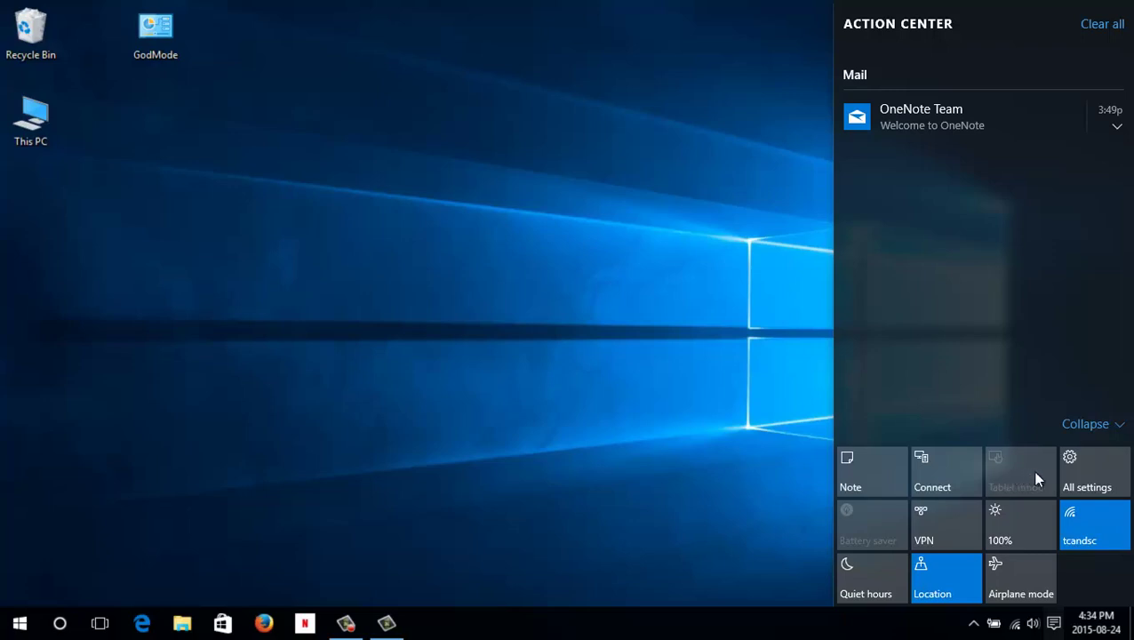
click(1083, 473)
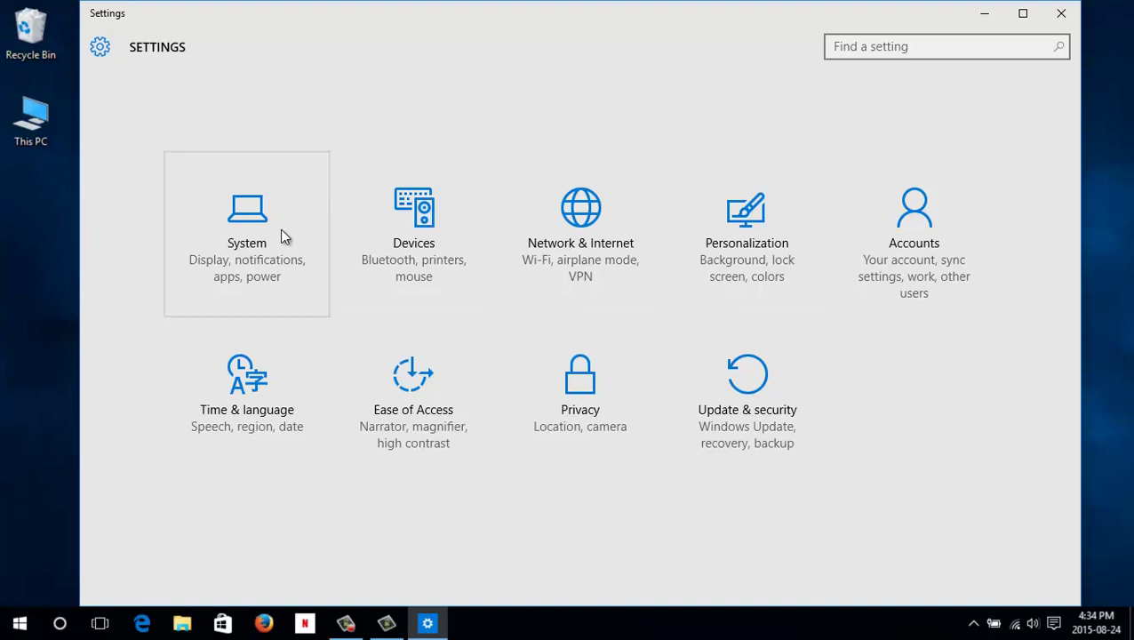
click(250, 240)
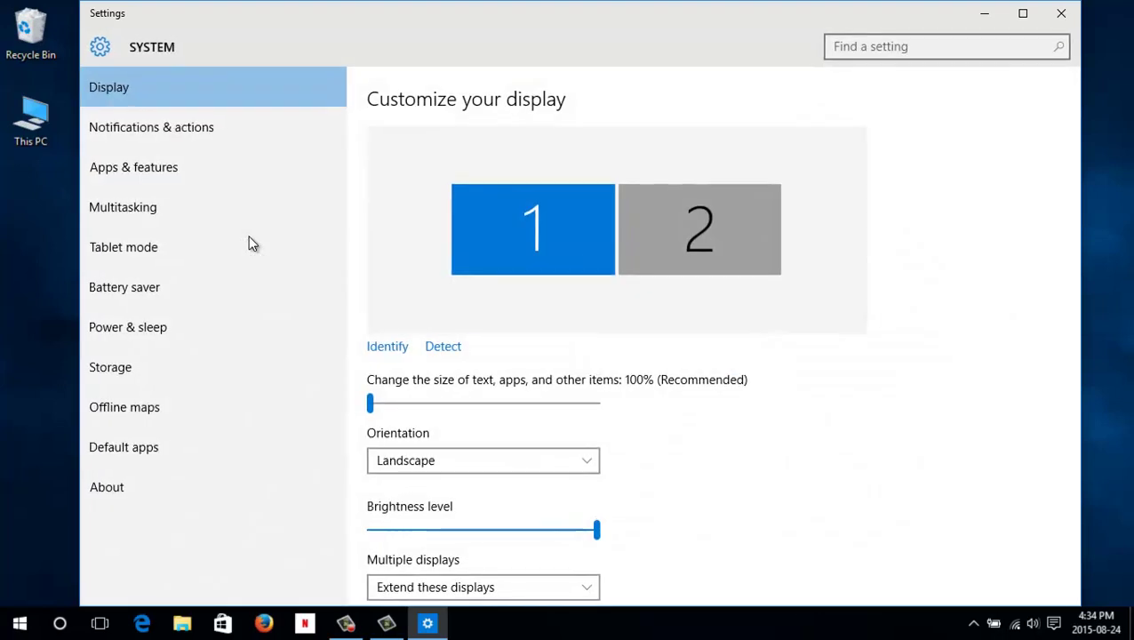
click(151, 250)
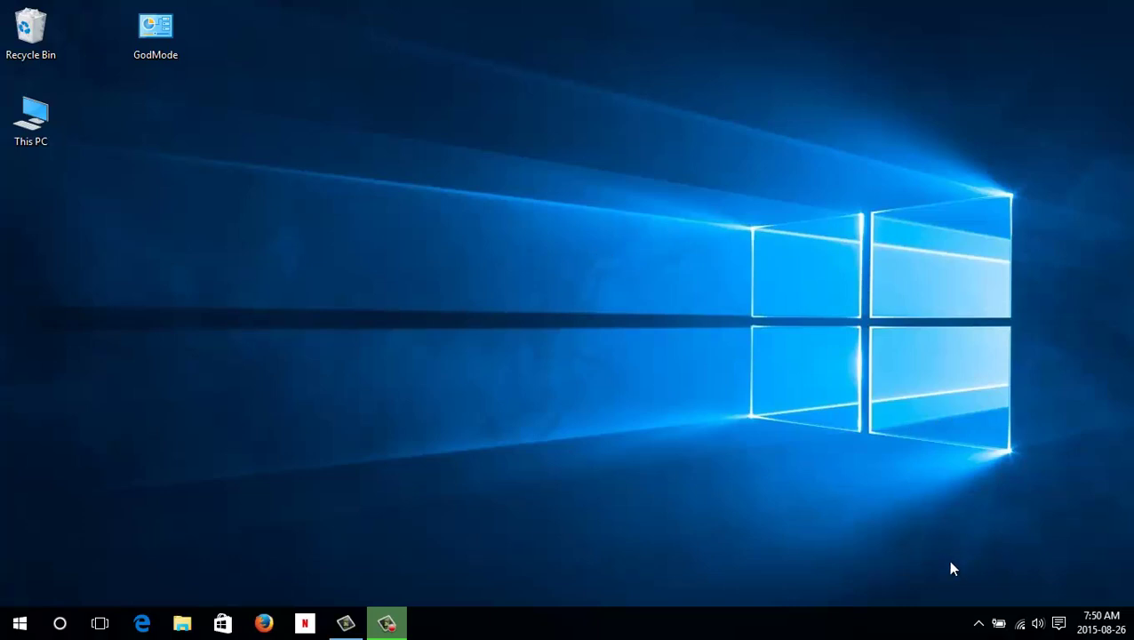
Turn on Tablet mode from the Action Center and dismiss the Action Center
click(1059, 624)
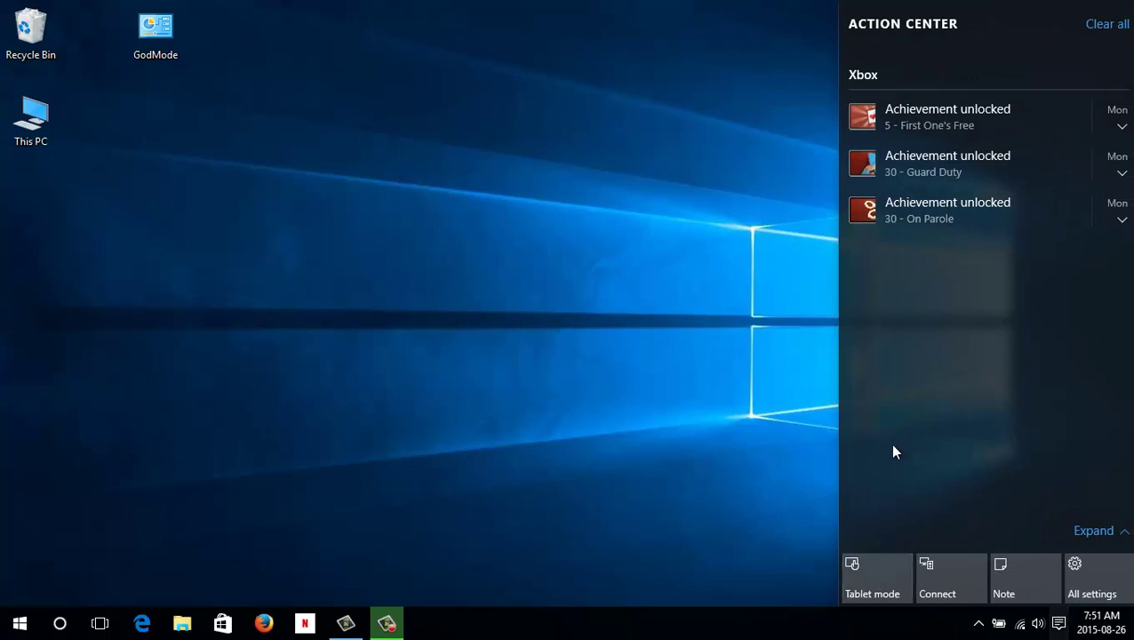
click(881, 576)
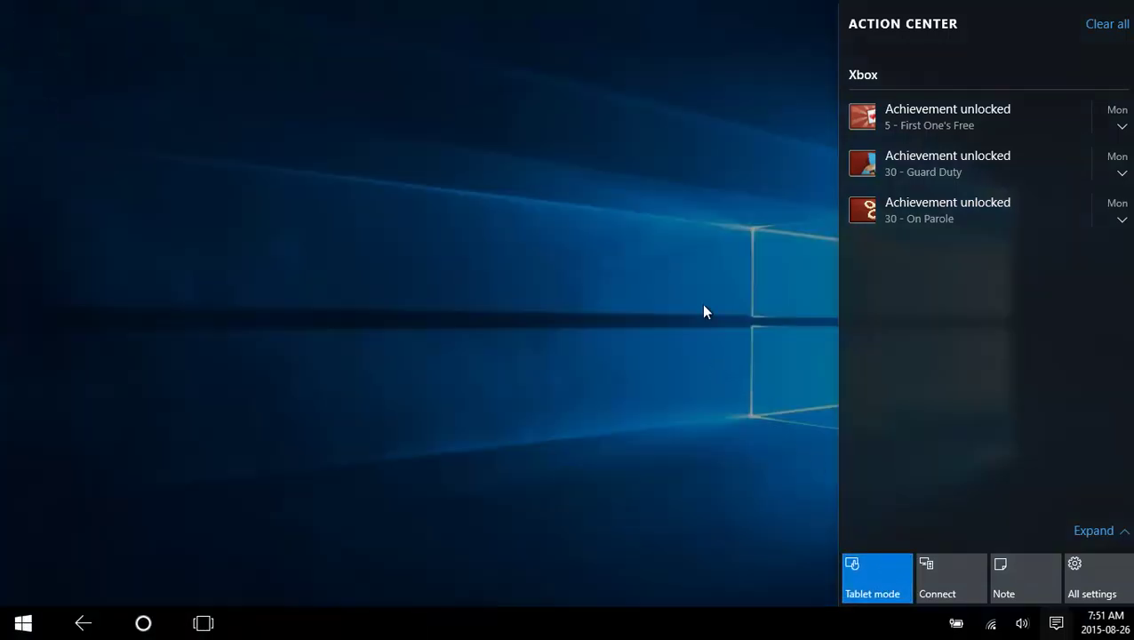
click(703, 312)
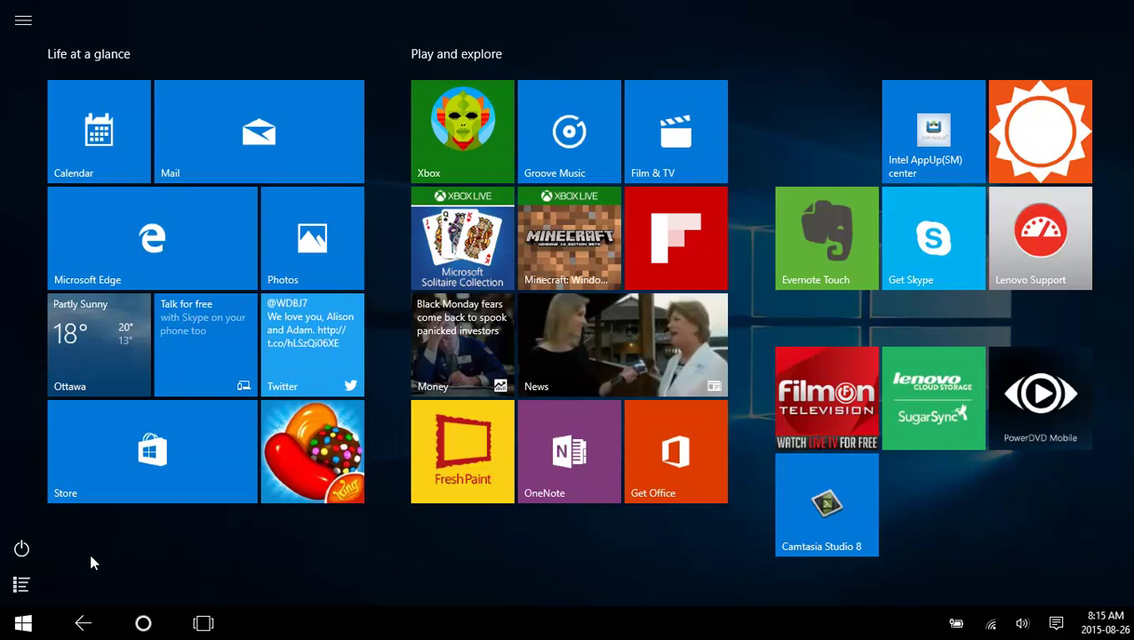
View the Start button's system tools menu, and browse the full-screen Start's all-apps list, using the letter index to reach K
right_click(23, 629)
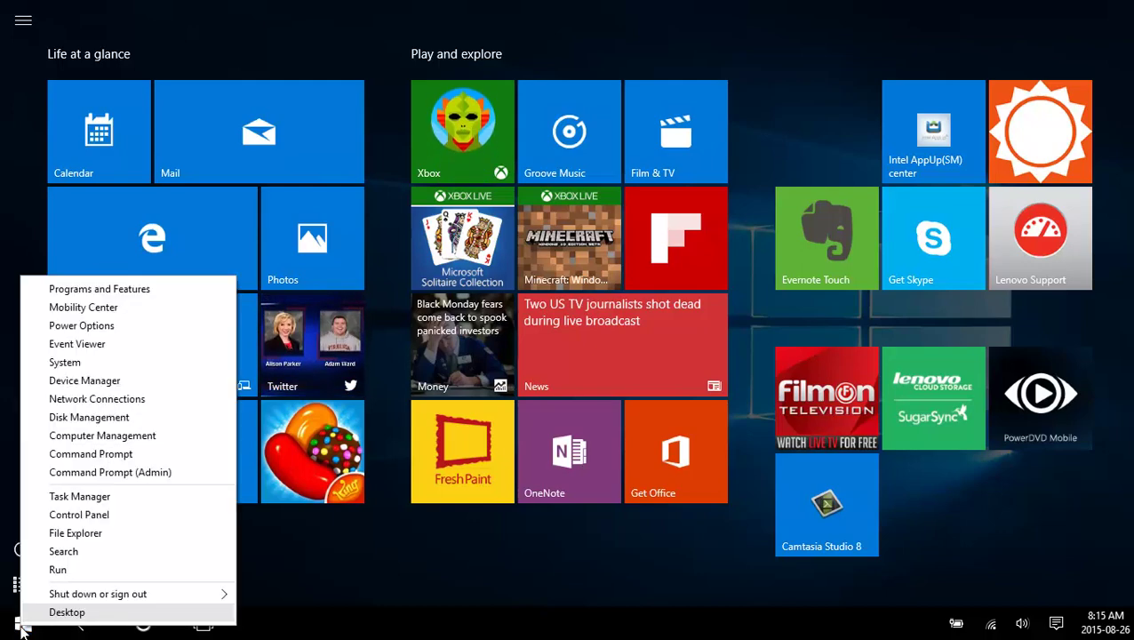
click(292, 573)
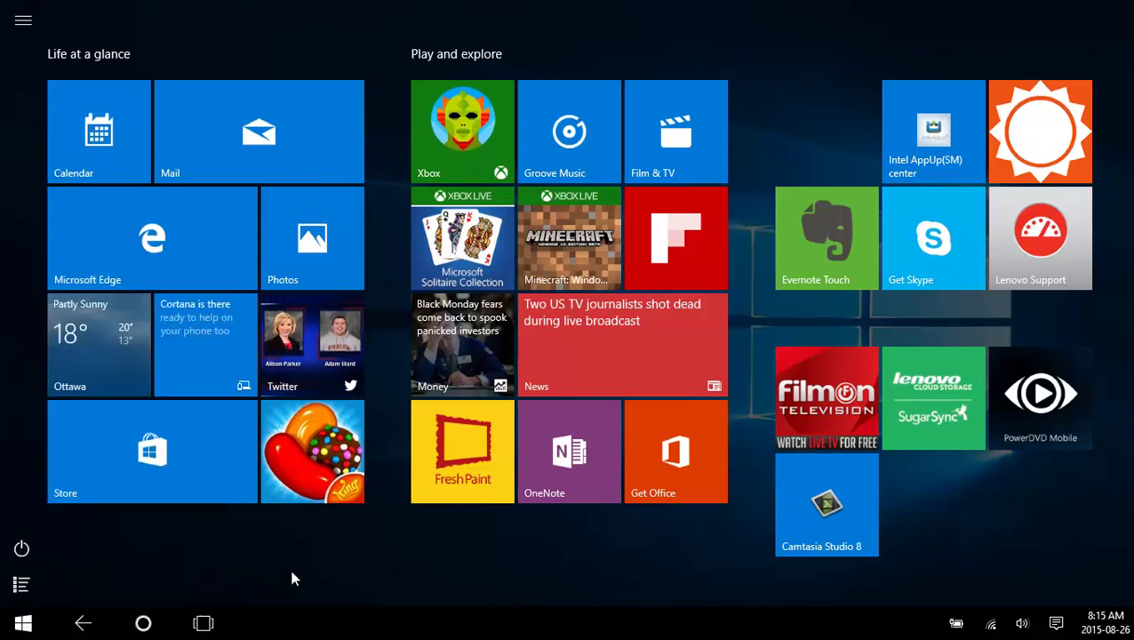
click(22, 589)
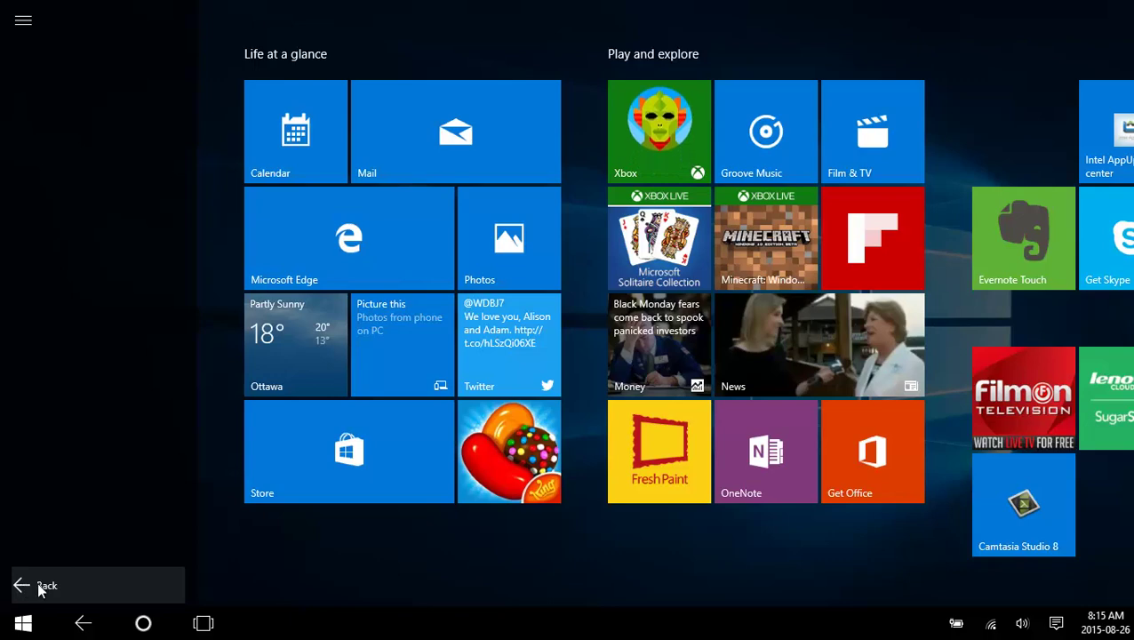
click(132, 583)
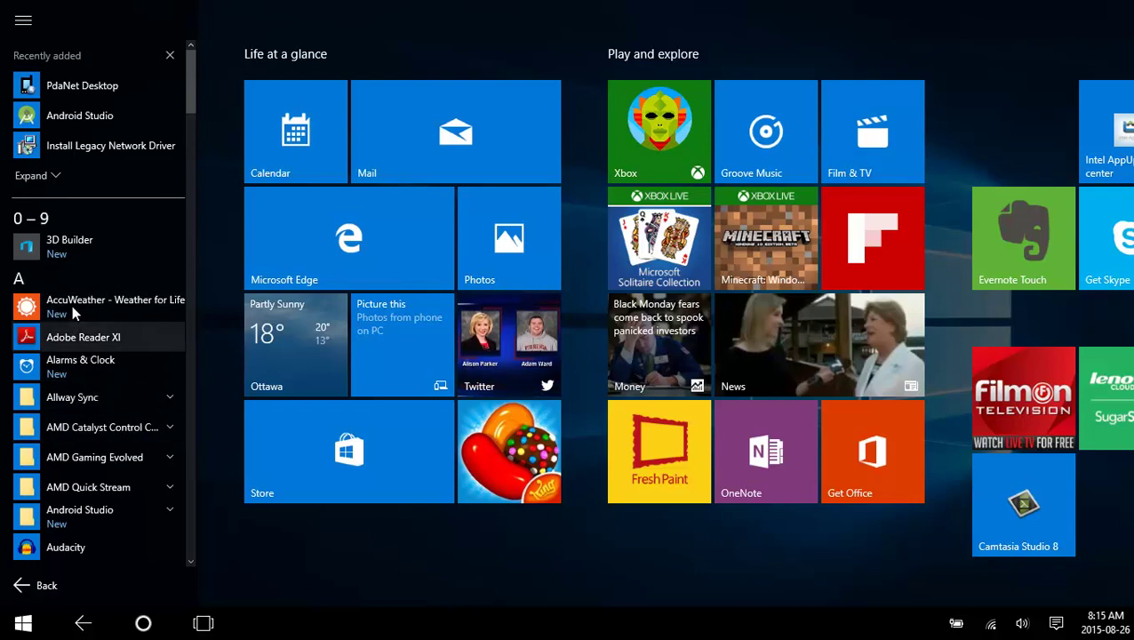
scroll(119, 384, down, 3)
scroll(125, 382, up, 3)
click(33, 280)
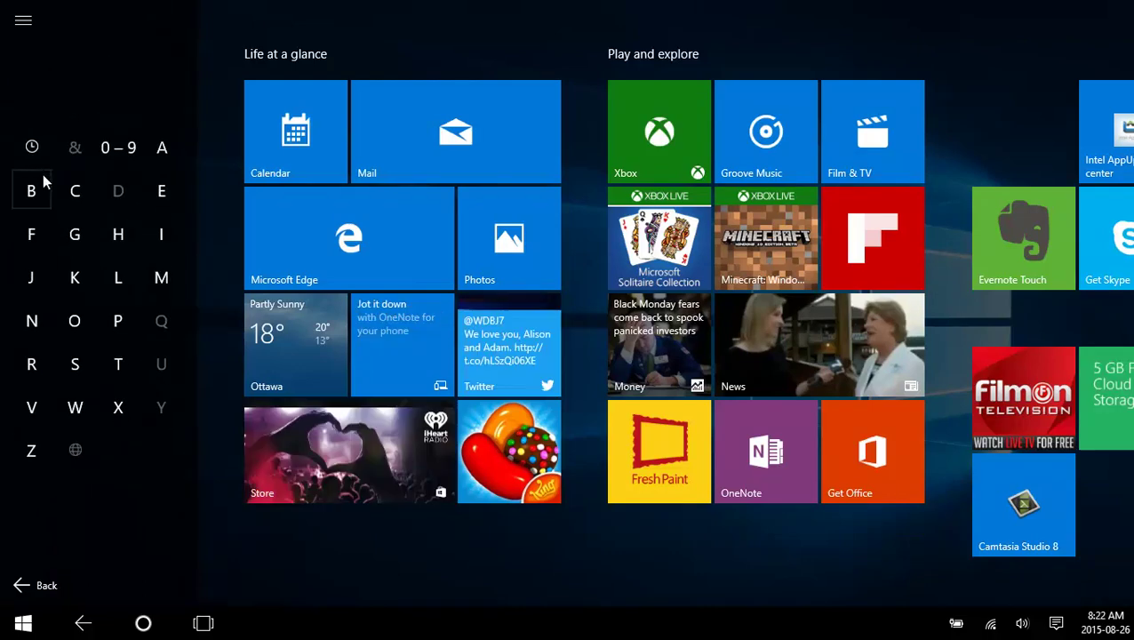
click(77, 285)
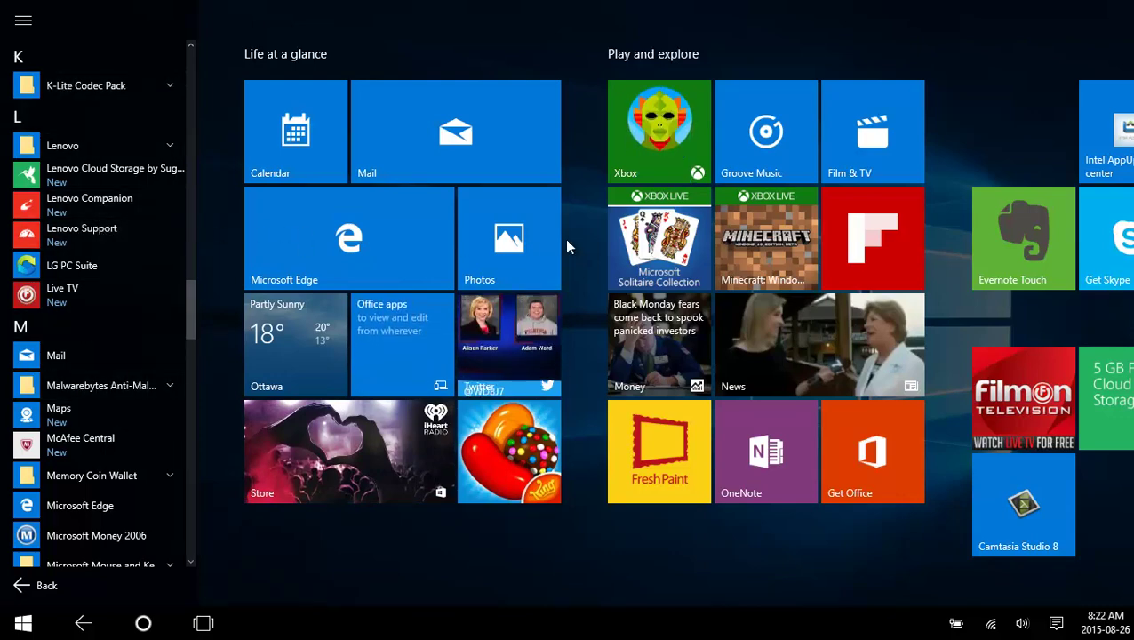
click(423, 540)
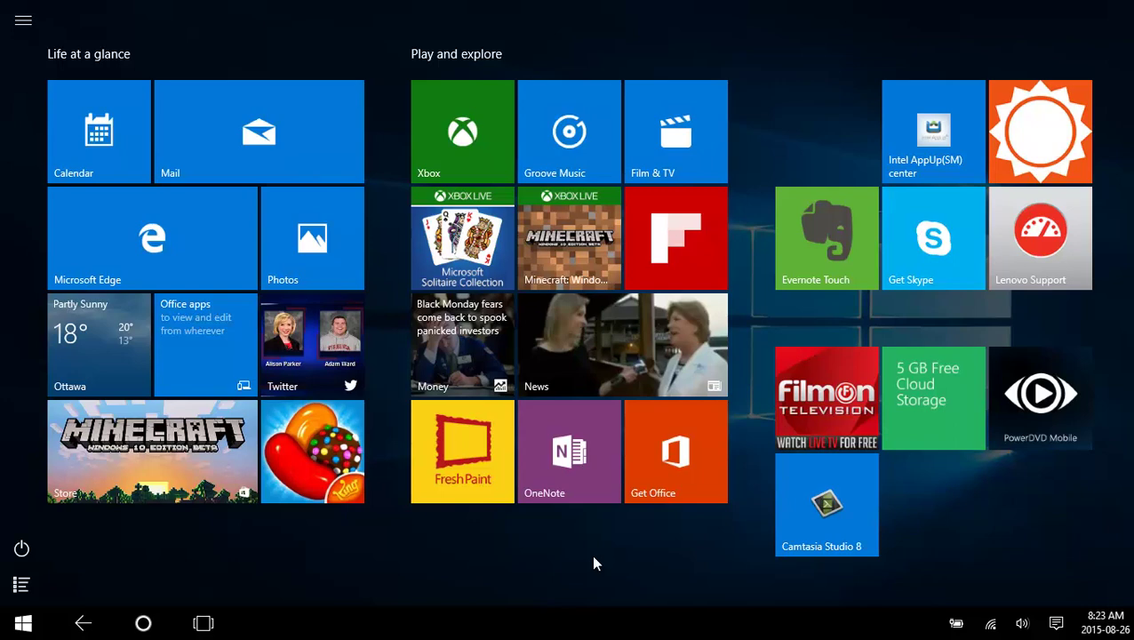
Turn off Tablet mode from the Action Center
click(1056, 626)
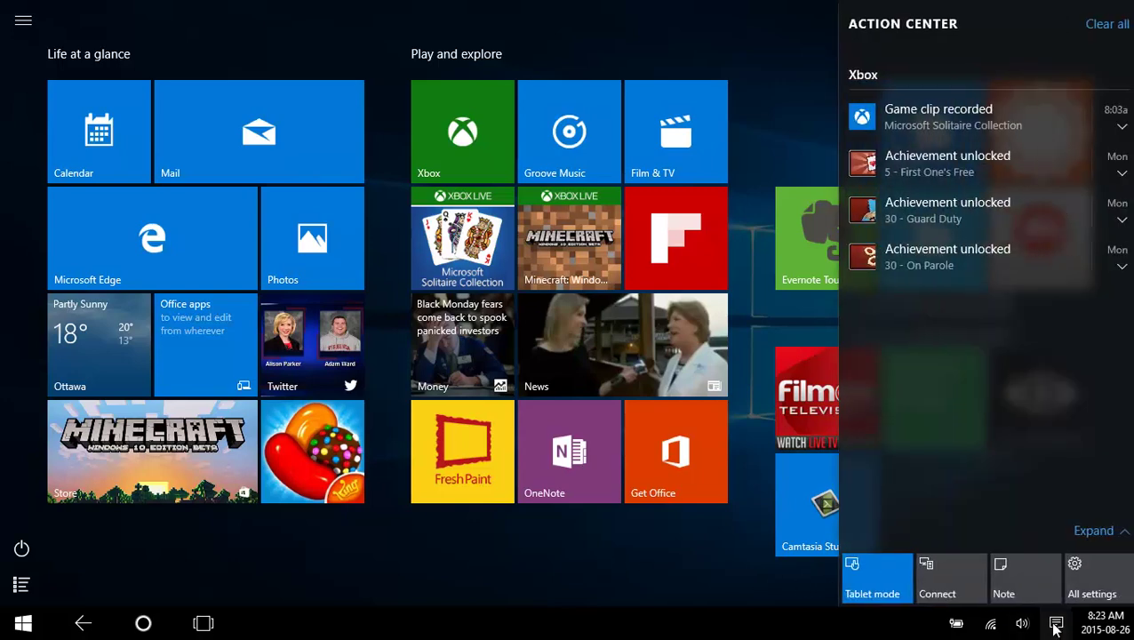
click(899, 576)
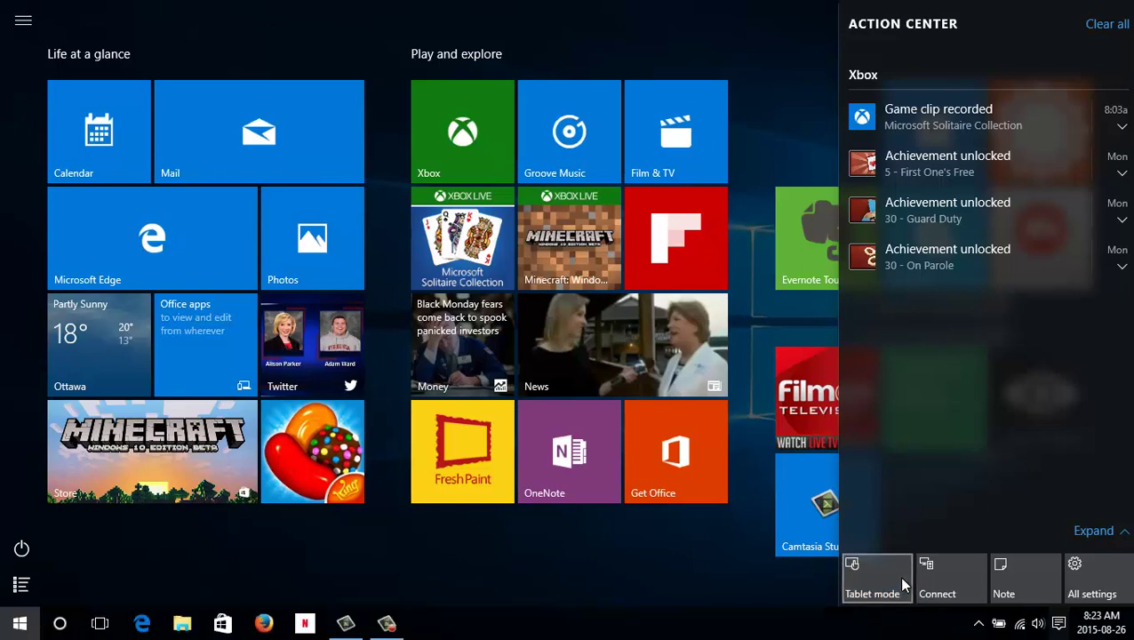